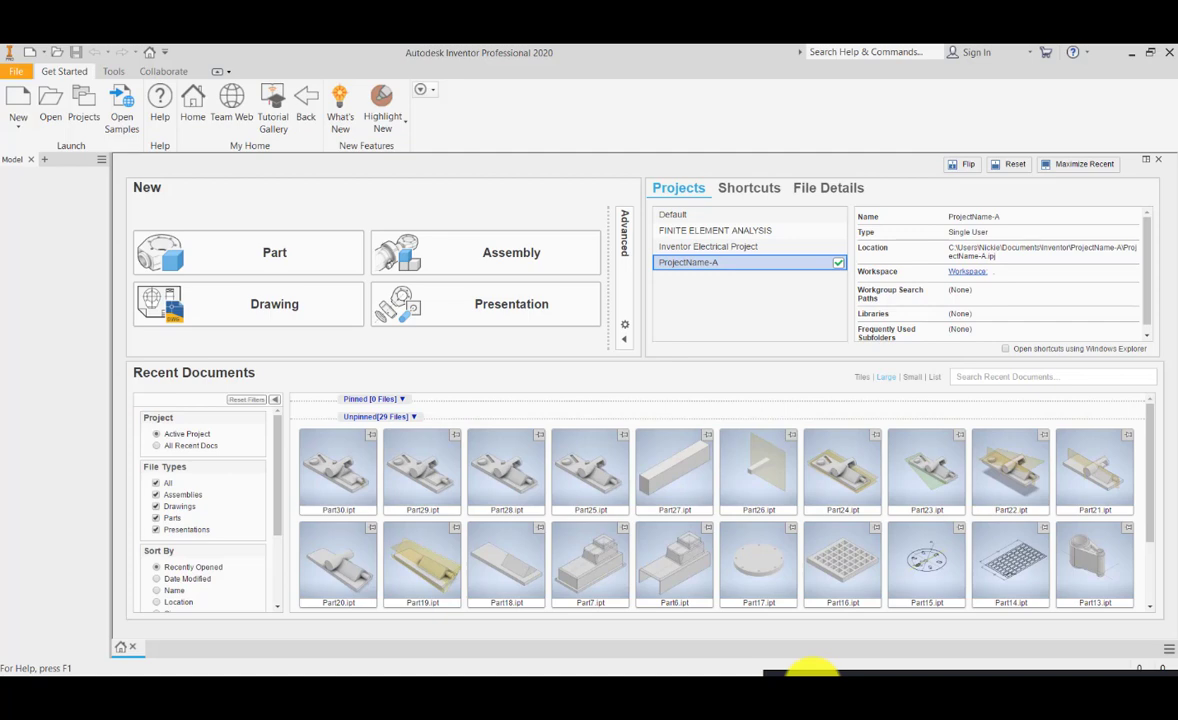
Create a new part and save it in the ProjectName-A workspace as Part31
{"action": "left_click", "coordinate": [262, 267]}
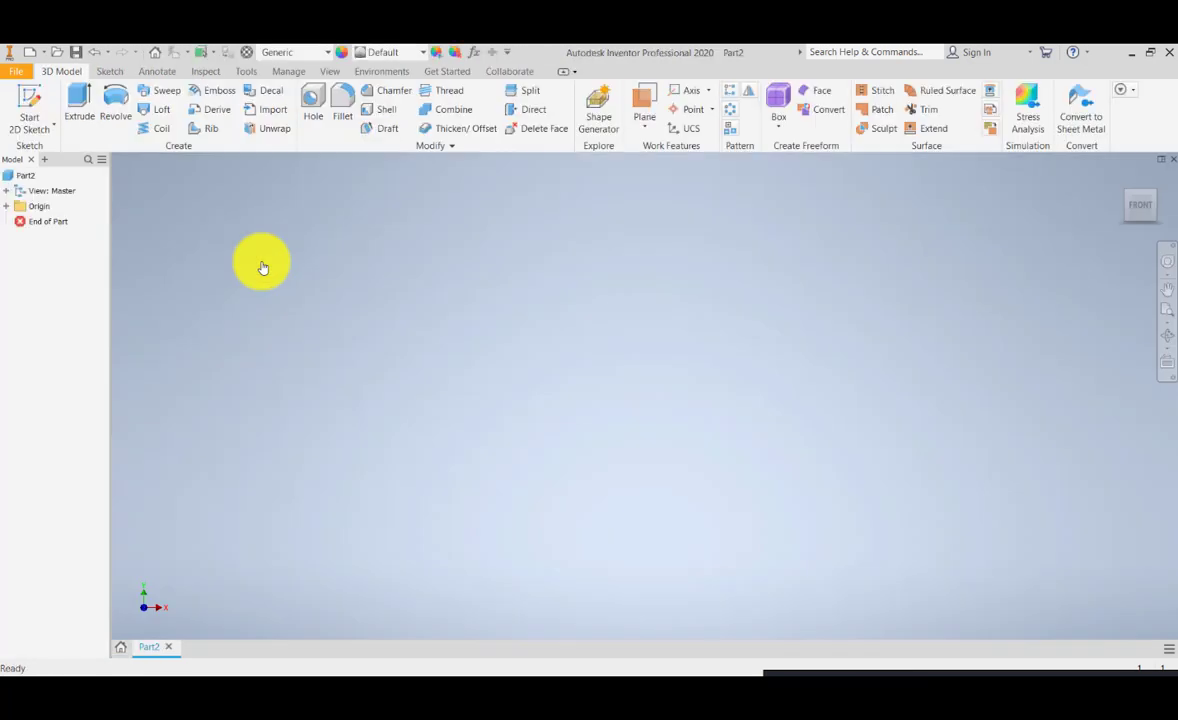
{"action": "left_click", "coordinate": [18, 72]}
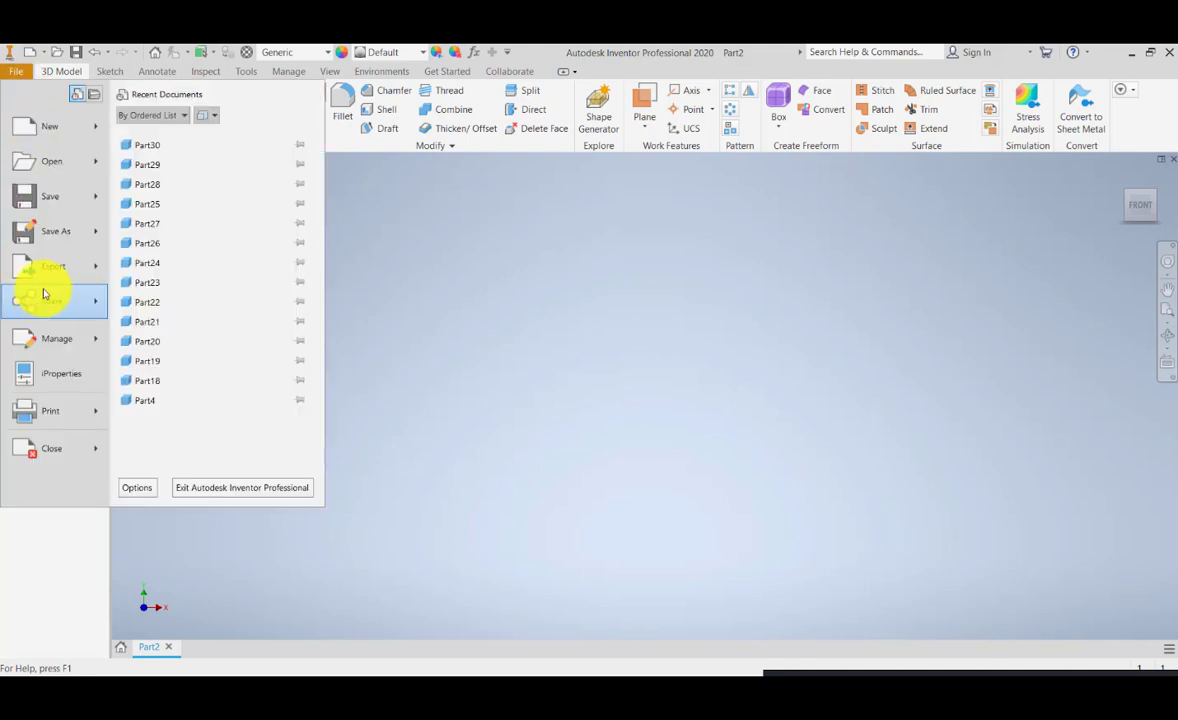
{"action": "left_click", "coordinate": [44, 233]}
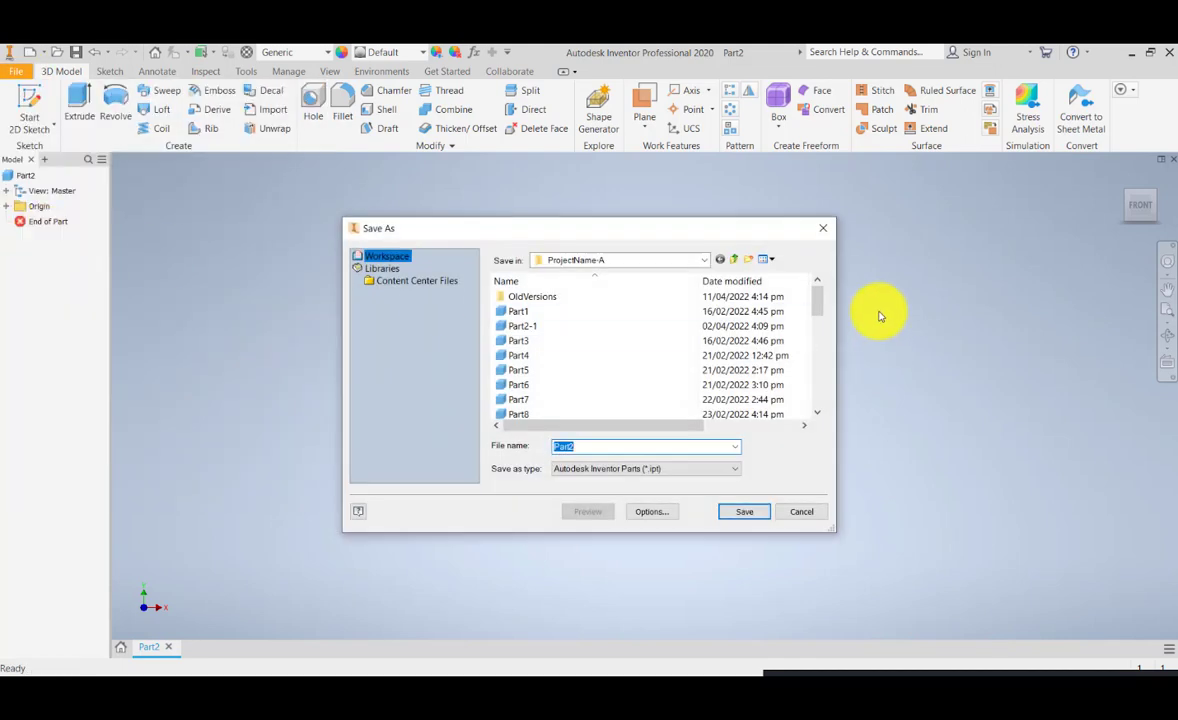
{"action": "left_click_drag", "start_coordinate": [818, 296], "coordinate": [802, 400]}
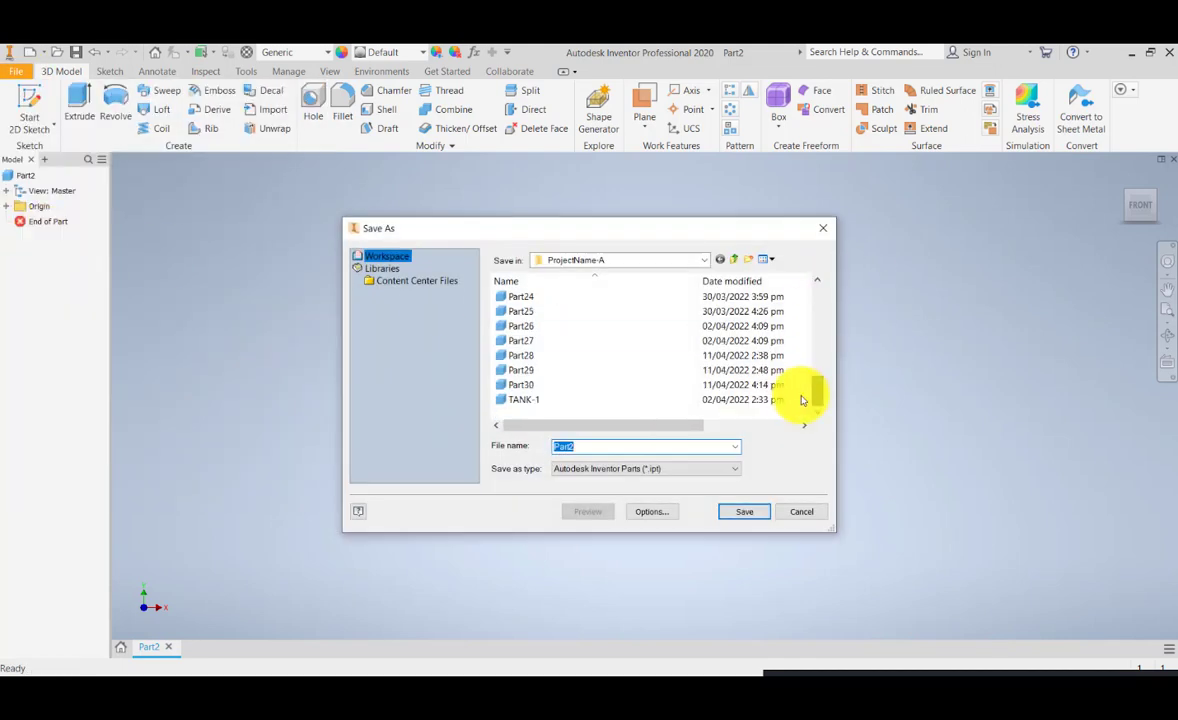
{"action": "left_click", "coordinate": [585, 449]}
{"action": "key", "text": "BackSpace"}
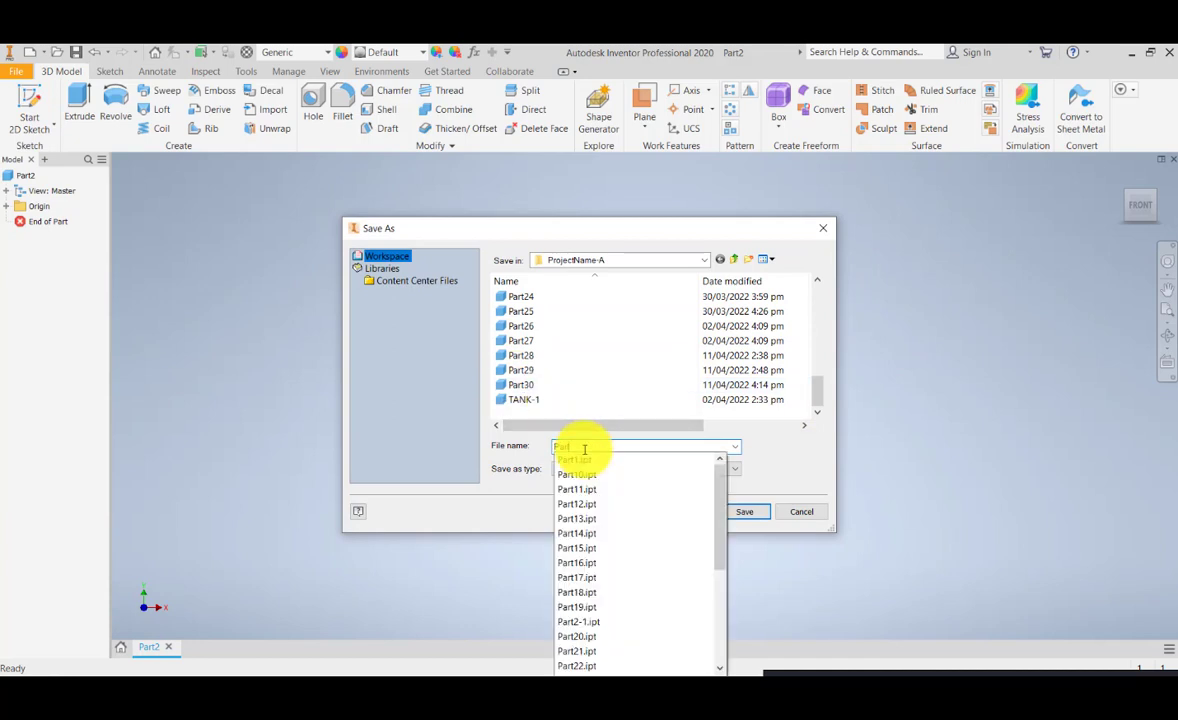
{"action": "type", "text": "31"}
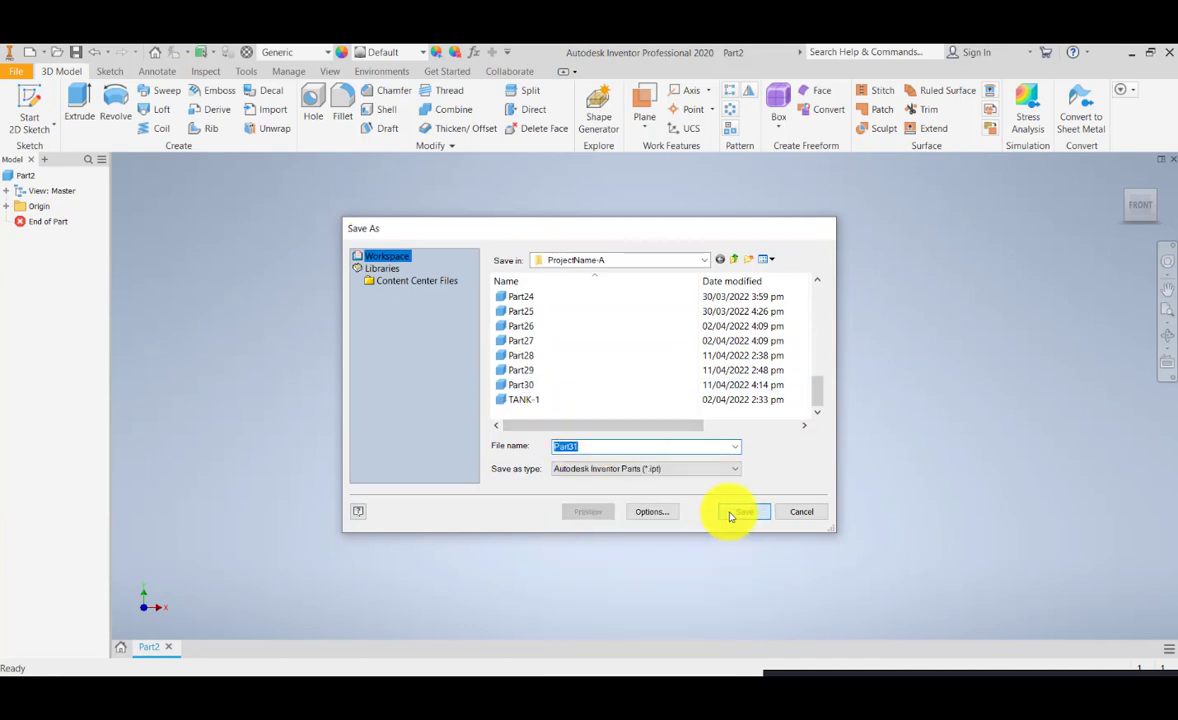
{"action": "left_click", "coordinate": [731, 512]}
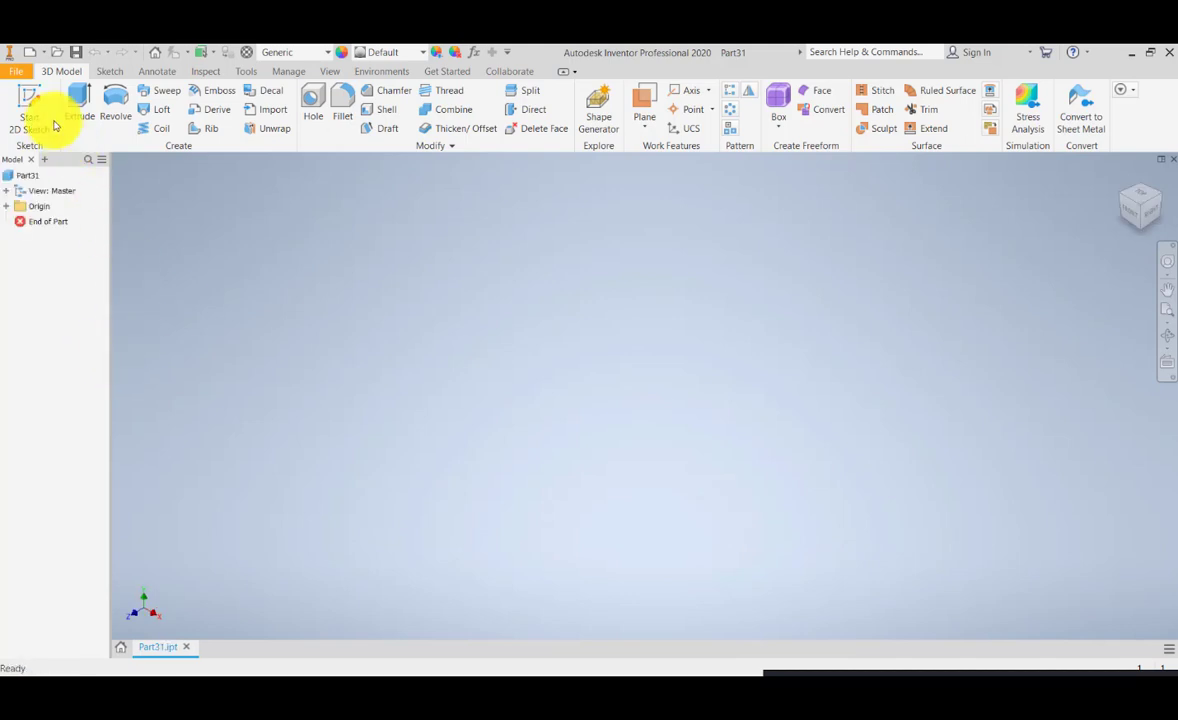
Start a sketch on the horizontal XZ plane and draw a rectangle about 32 mm wide with one corner at the origin
{"action": "left_click", "coordinate": [33, 100]}
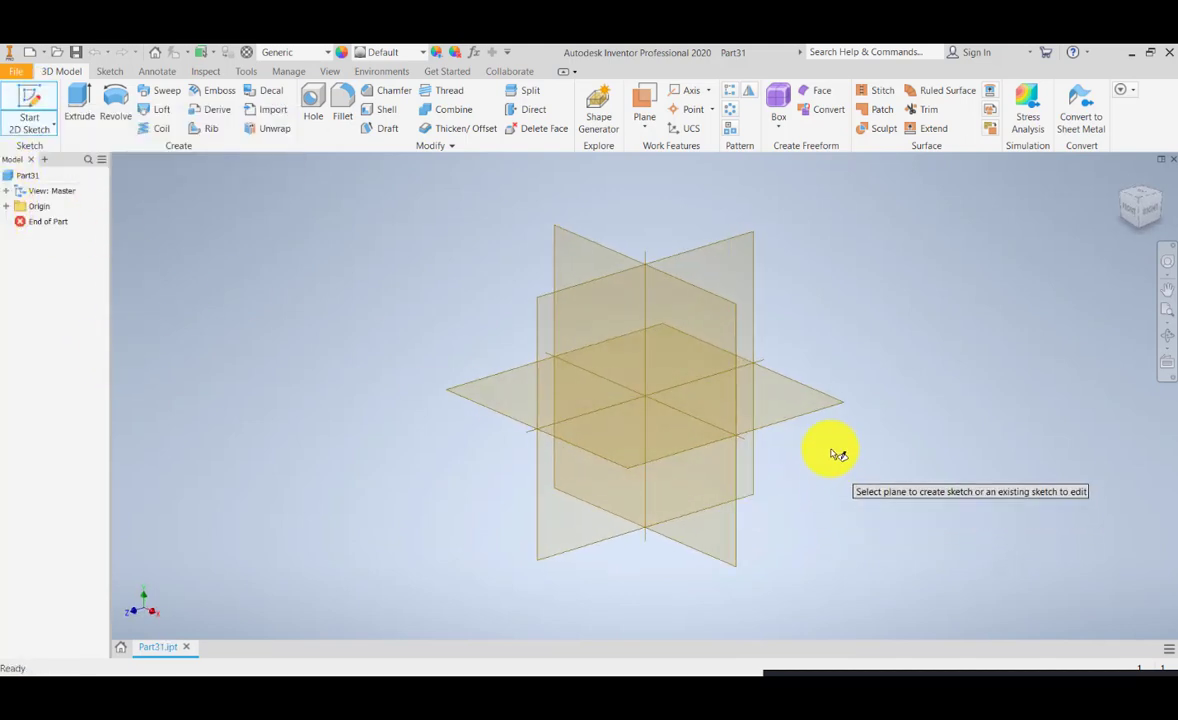
{"action": "left_click", "coordinate": [826, 410]}
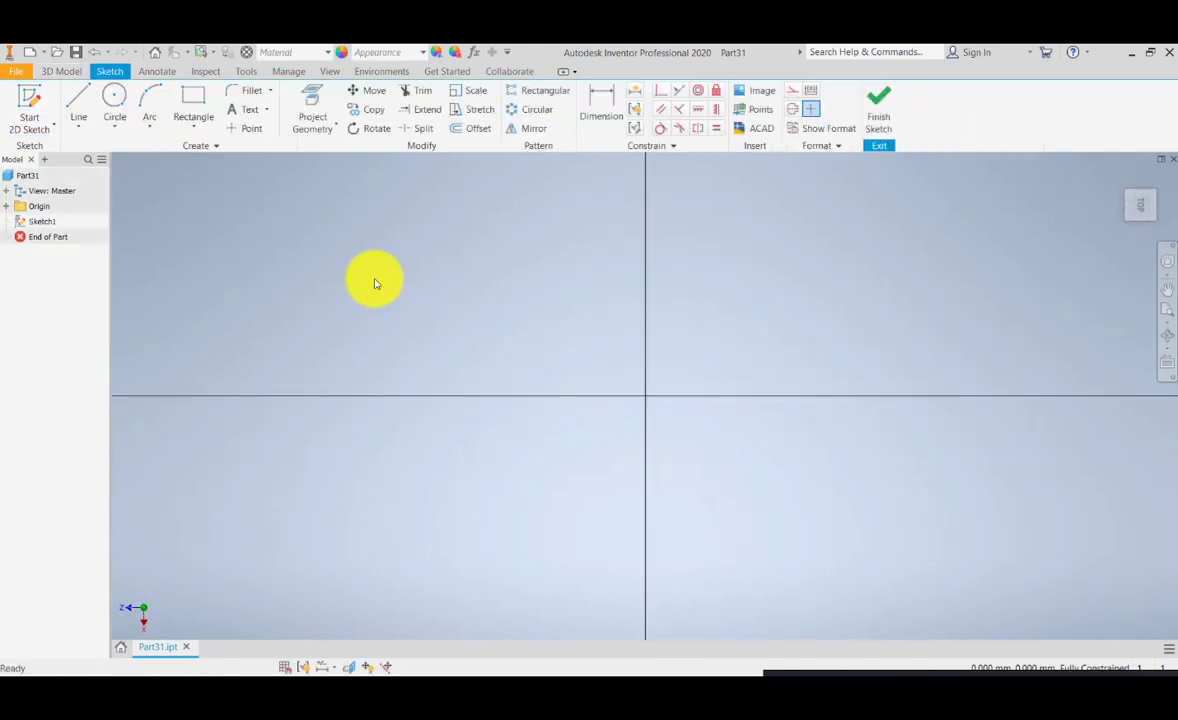
{"action": "left_click", "coordinate": [196, 100]}
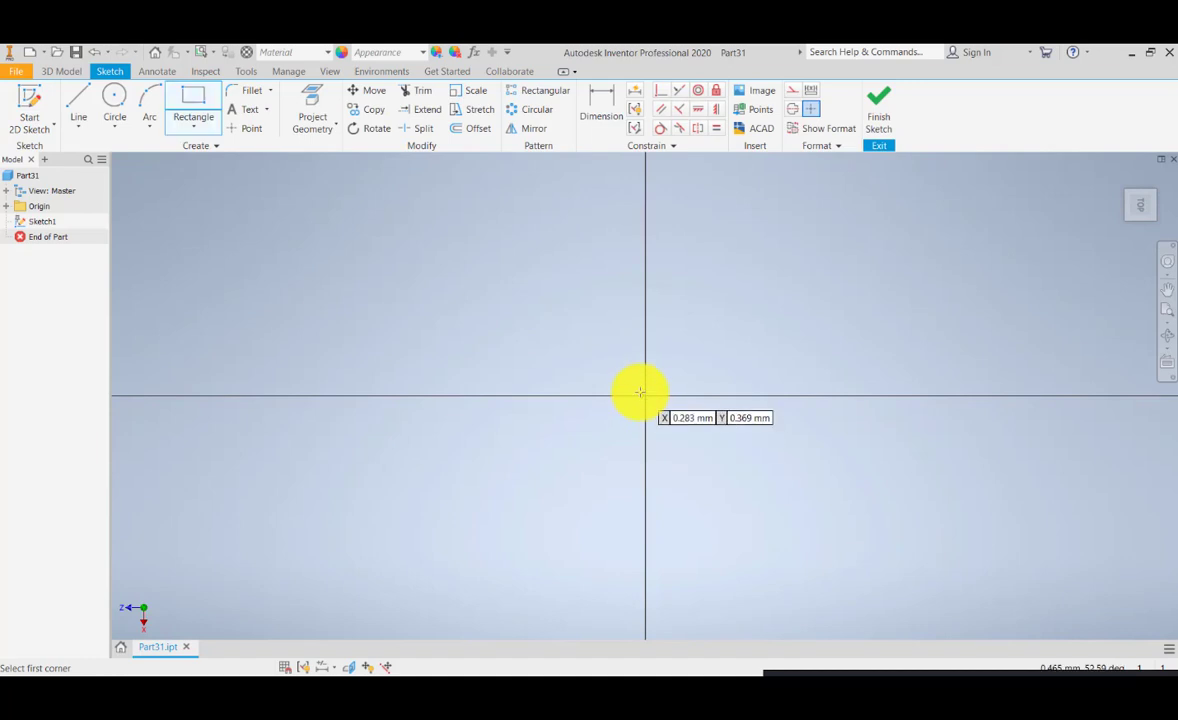
{"action": "left_click", "coordinate": [645, 395]}
{"action": "scroll", "coordinate": [329, 271], "scroll_direction": "down", "scroll_amount": 3}
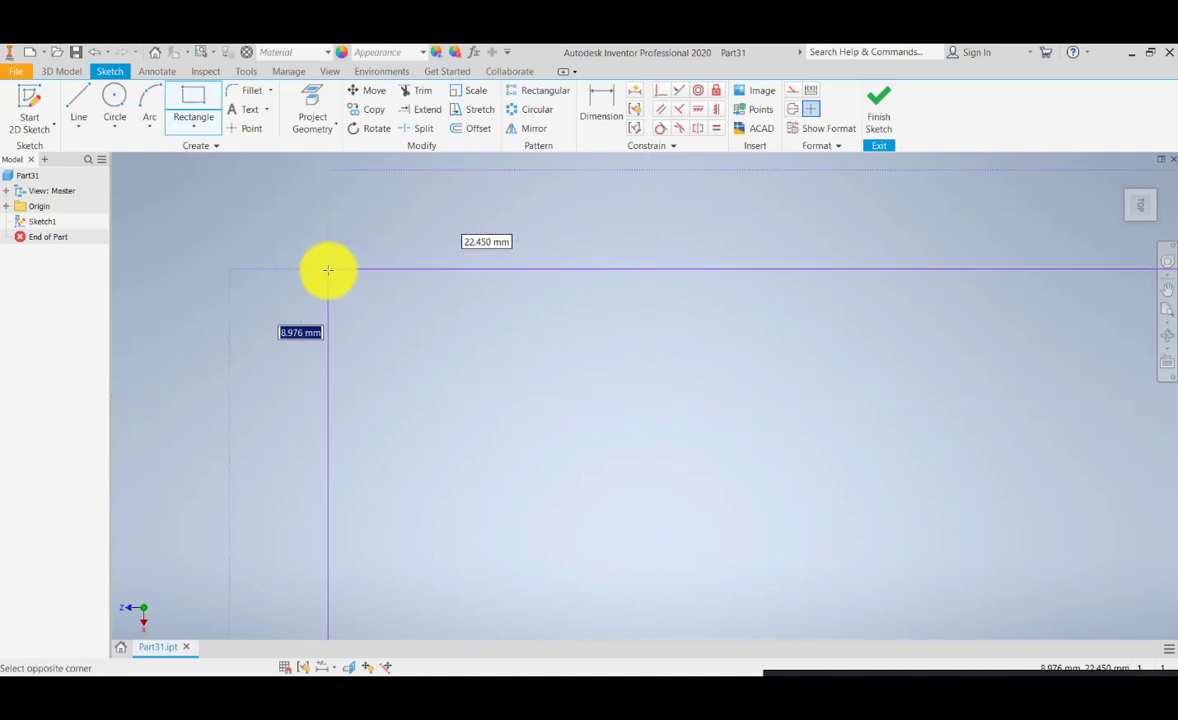
{"action": "scroll", "coordinate": [434, 389], "scroll_direction": "up", "scroll_amount": 3}
{"action": "left_click", "coordinate": [379, 255]}
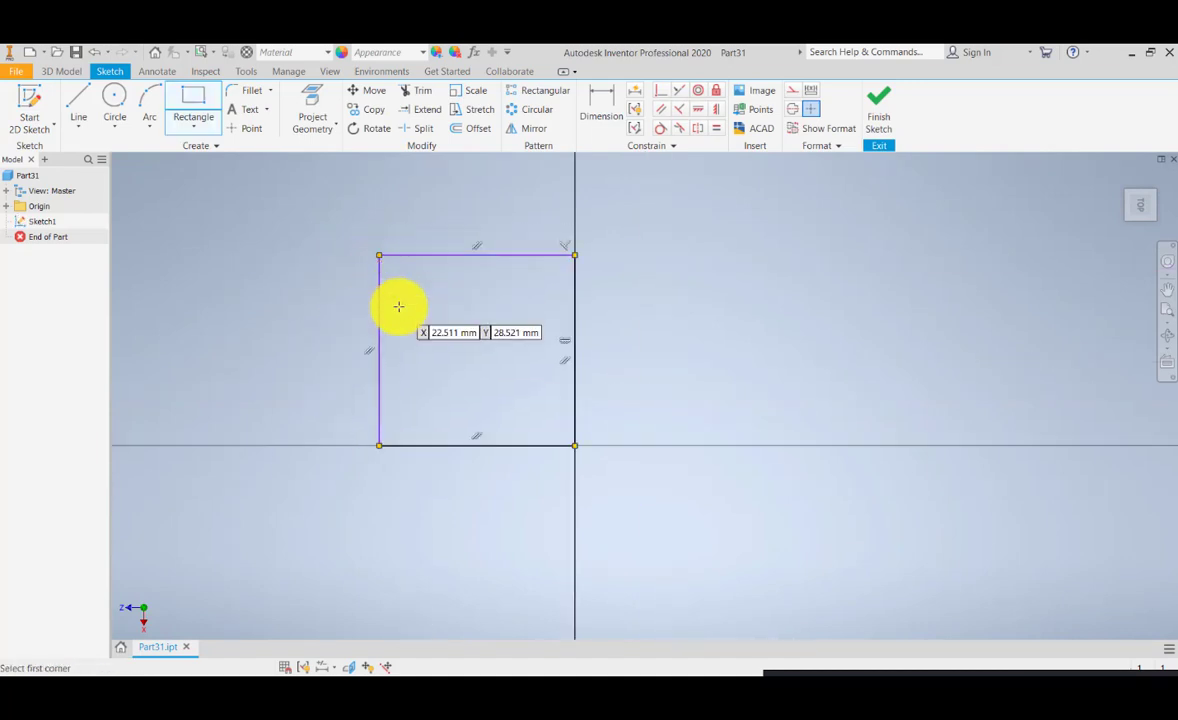
Dimension the rectangle's upper edge to 120 mm
{"action": "middle_click_drag", "start_coordinate": [397, 305], "coordinate": [497, 450]}
{"action": "left_click", "coordinate": [603, 105]}
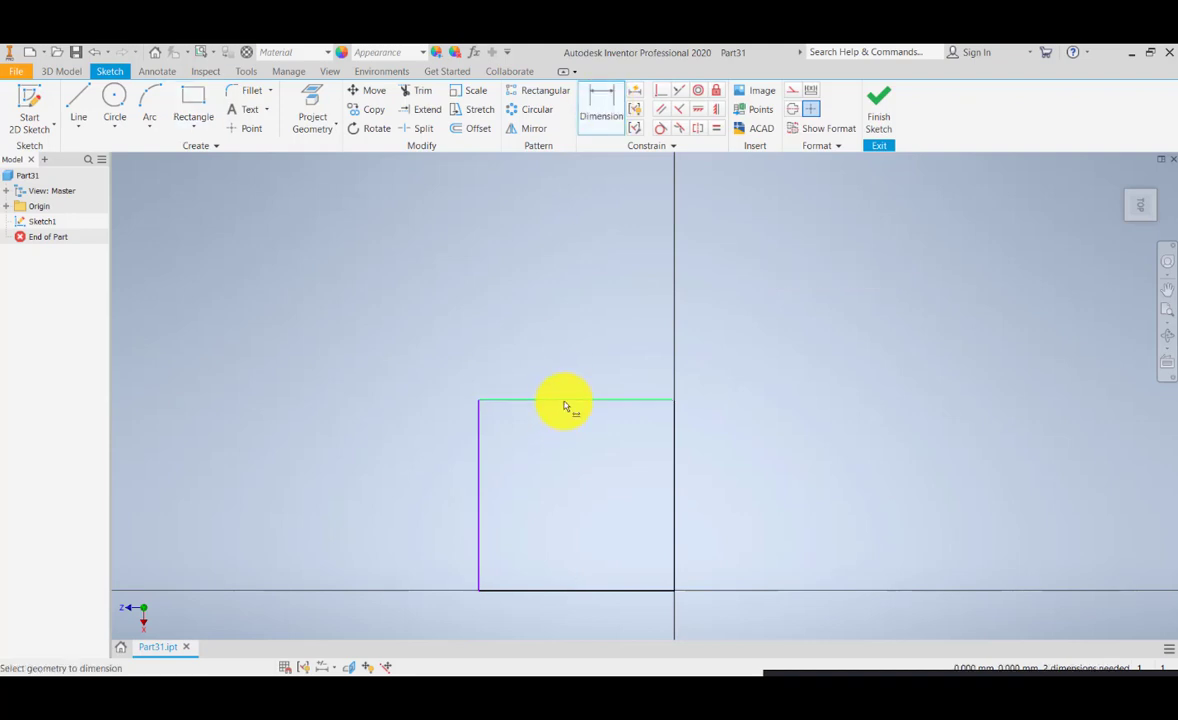
{"action": "left_click", "coordinate": [565, 401]}
{"action": "left_click", "coordinate": [589, 310]}
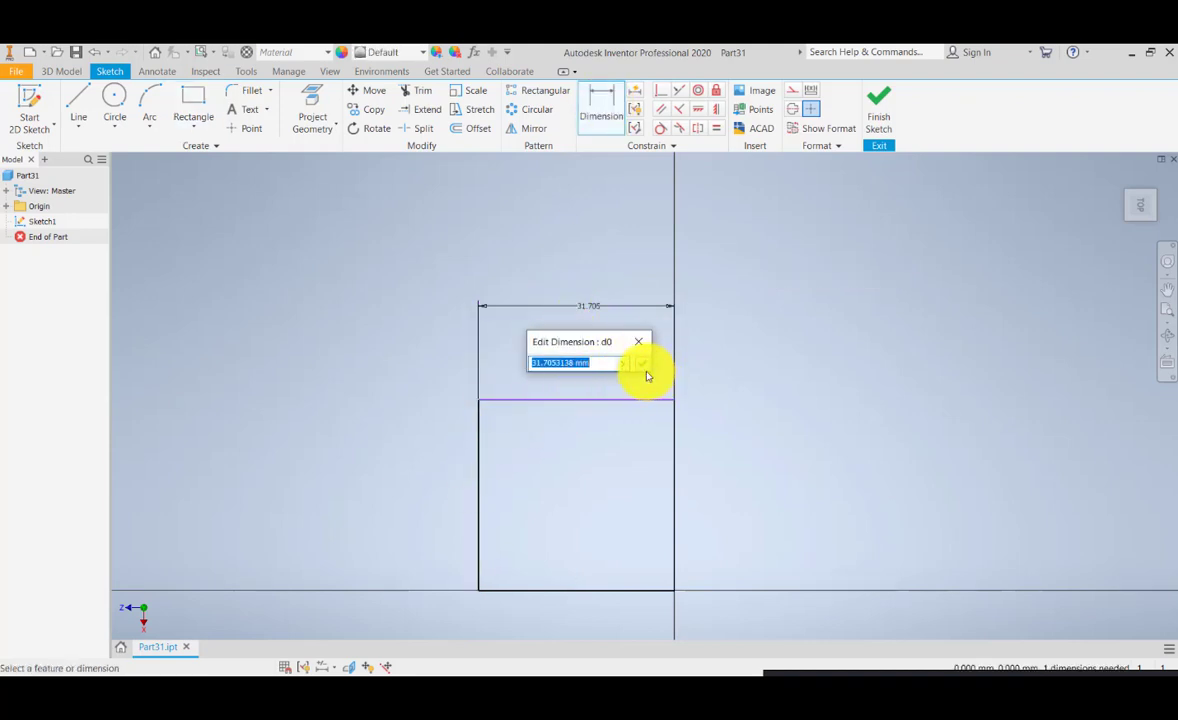
{"action": "type", "text": "100"}
{"action": "key", "text": "Return"}
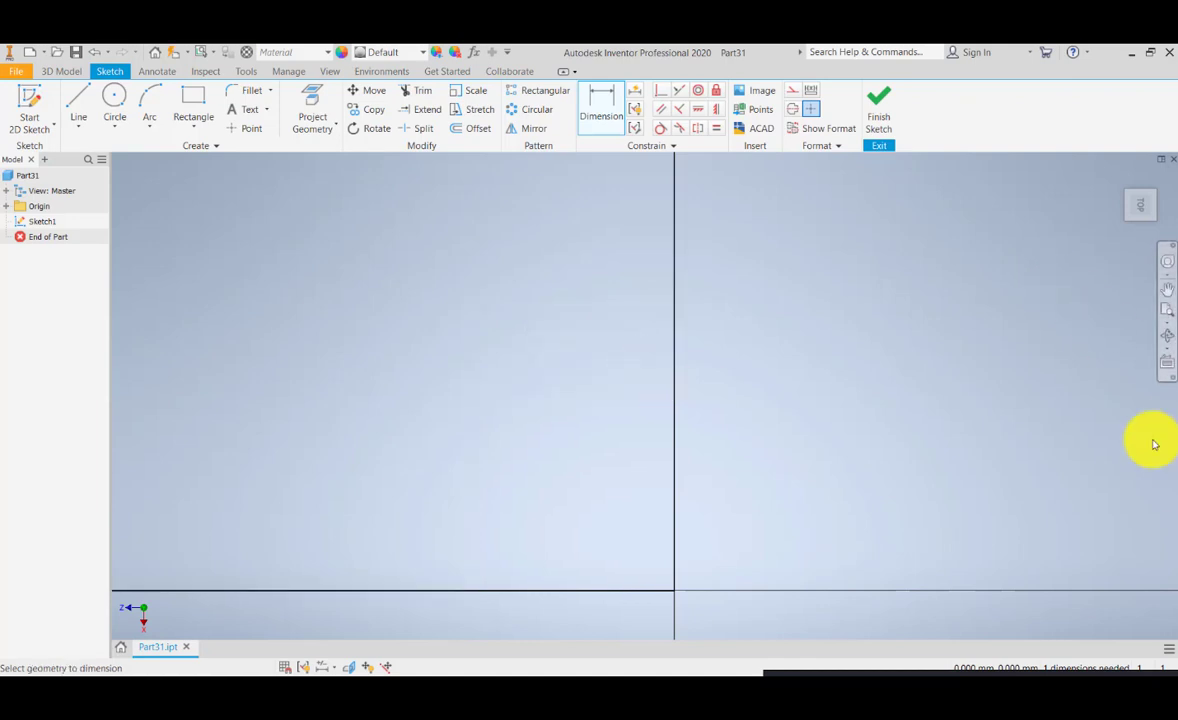
Dimension the rectangle's vertical side to 80 mm
{"action": "left_click", "coordinate": [1168, 311]}
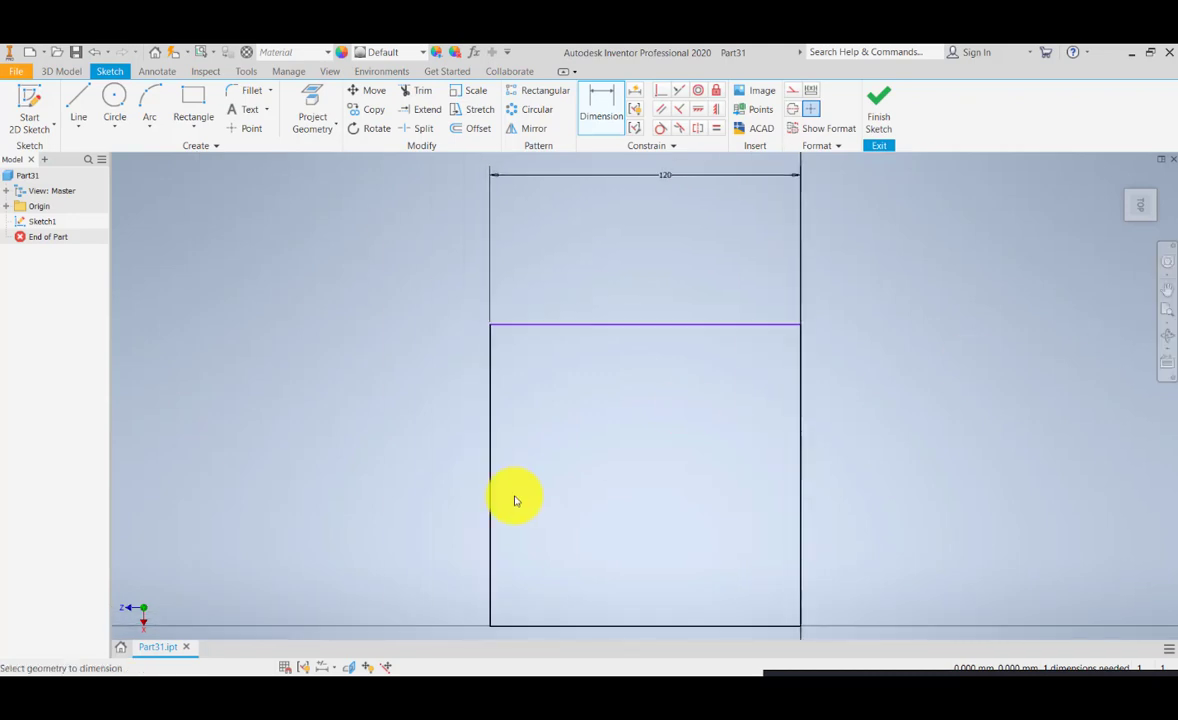
{"action": "left_click", "coordinate": [489, 476]}
{"action": "left_click", "coordinate": [416, 470]}
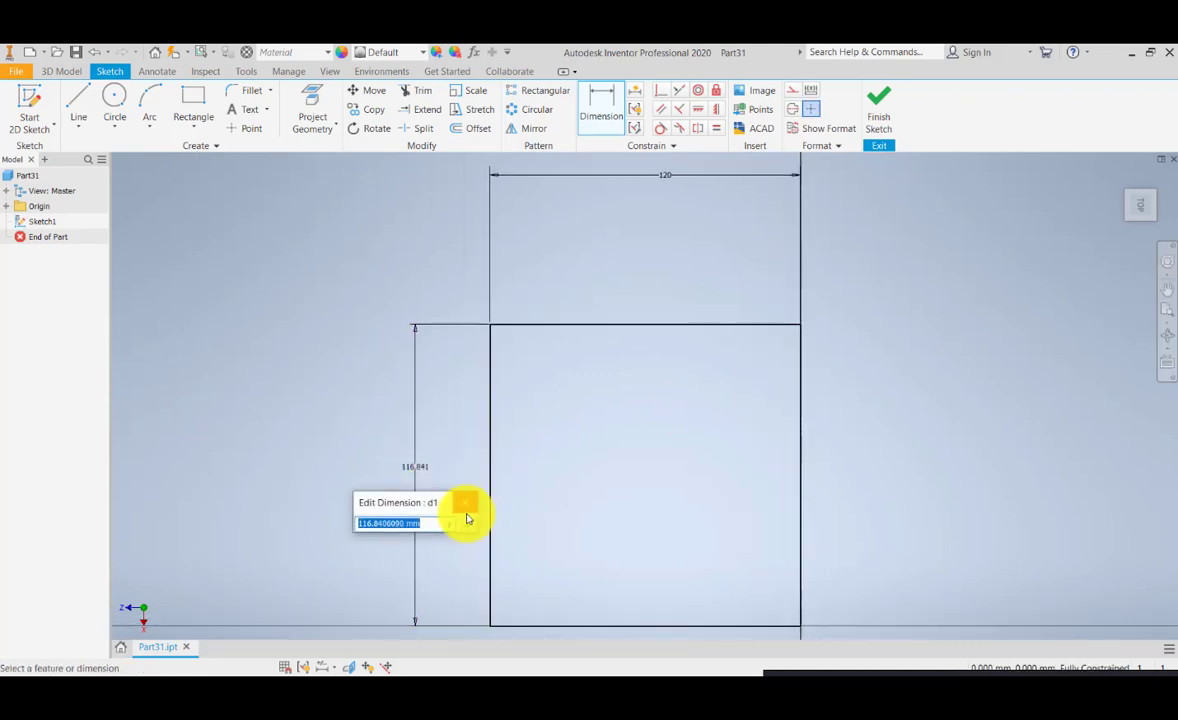
{"action": "type", "text": "87"}
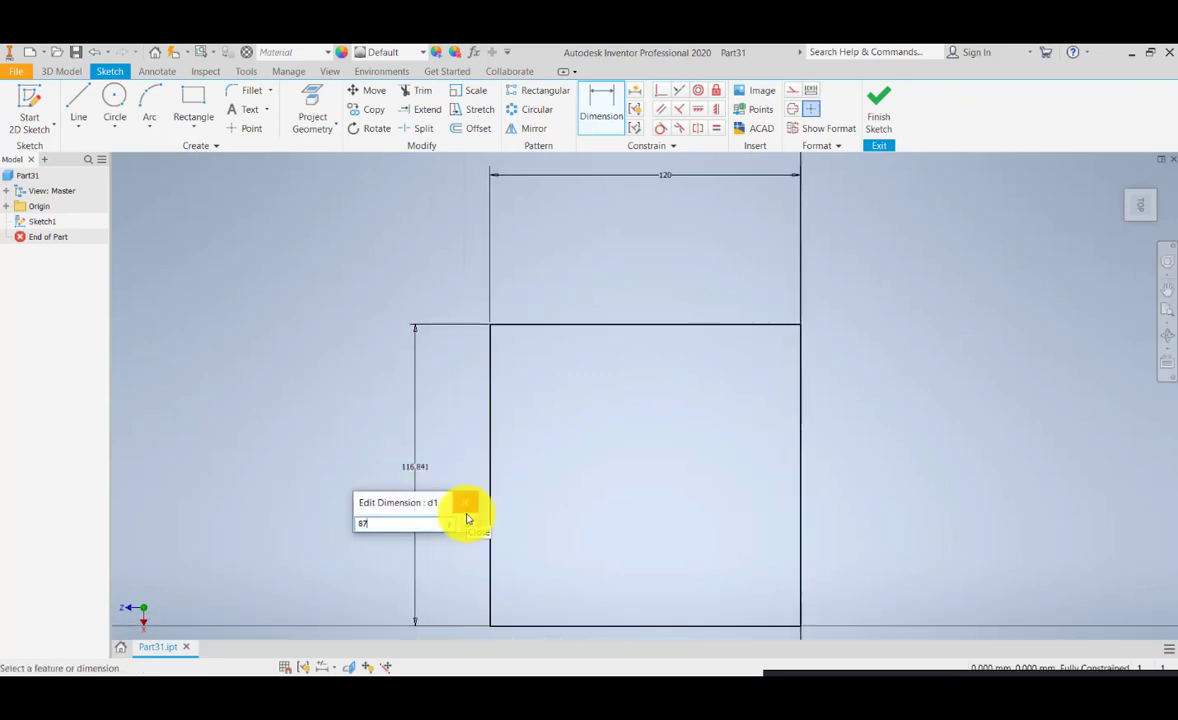
{"action": "key", "text": "Return"}
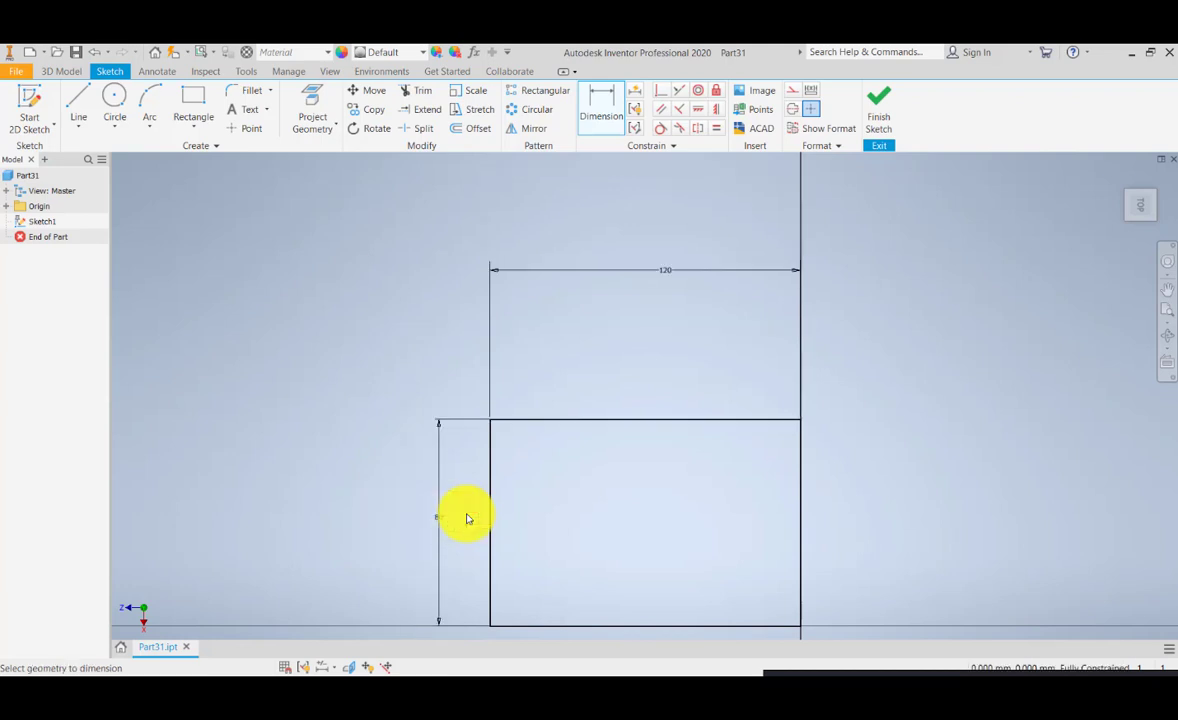
{"action": "middle_click_drag", "start_coordinate": [652, 526], "coordinate": [623, 455]}
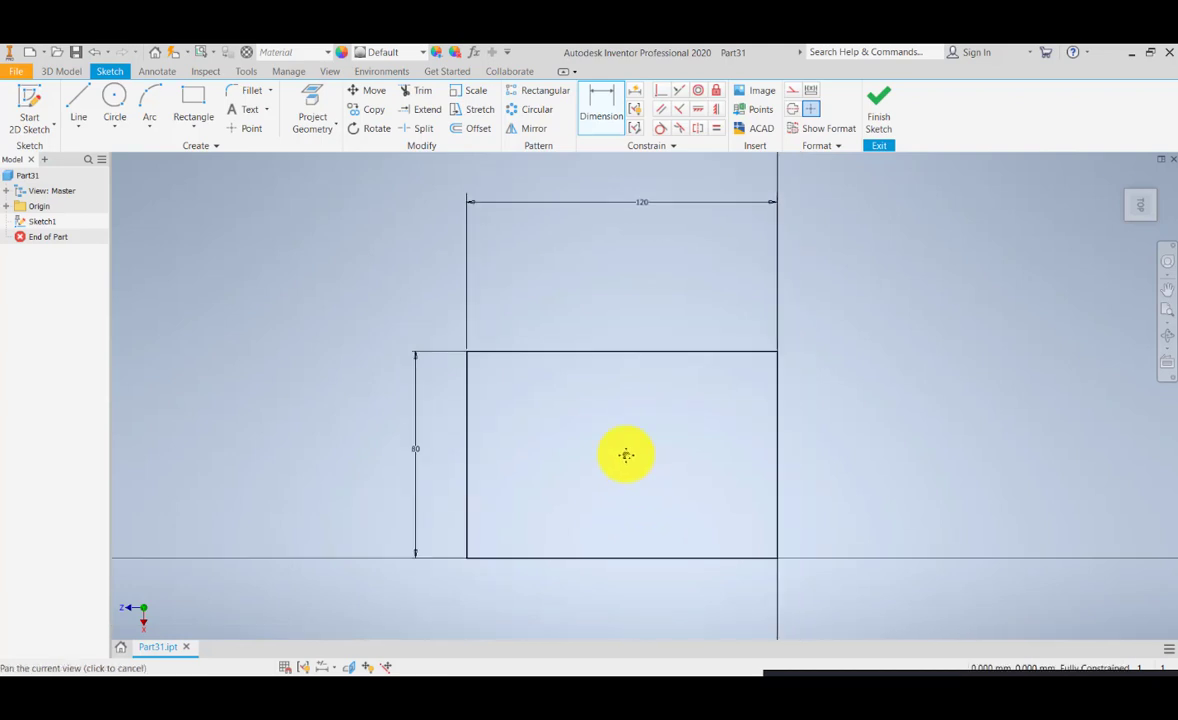
Finish the sketch and extrude the rectangle 15 mm upward into a solid plate
{"action": "left_click", "coordinate": [877, 112]}
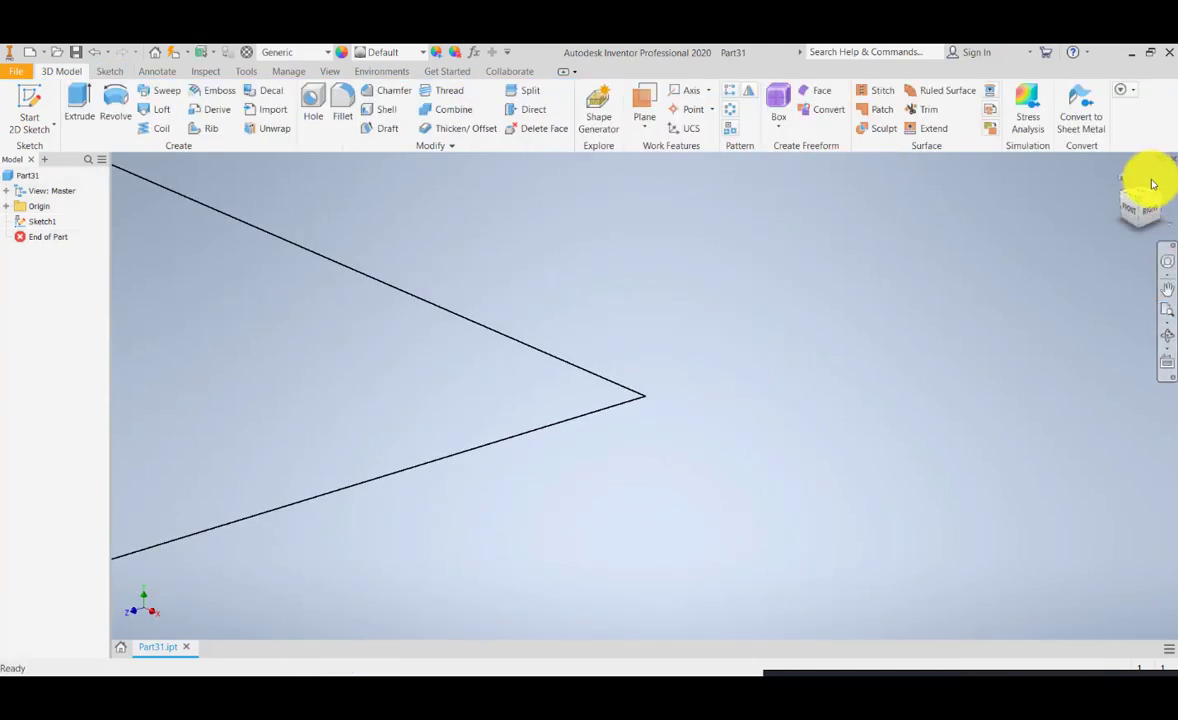
{"action": "left_click", "coordinate": [1166, 310]}
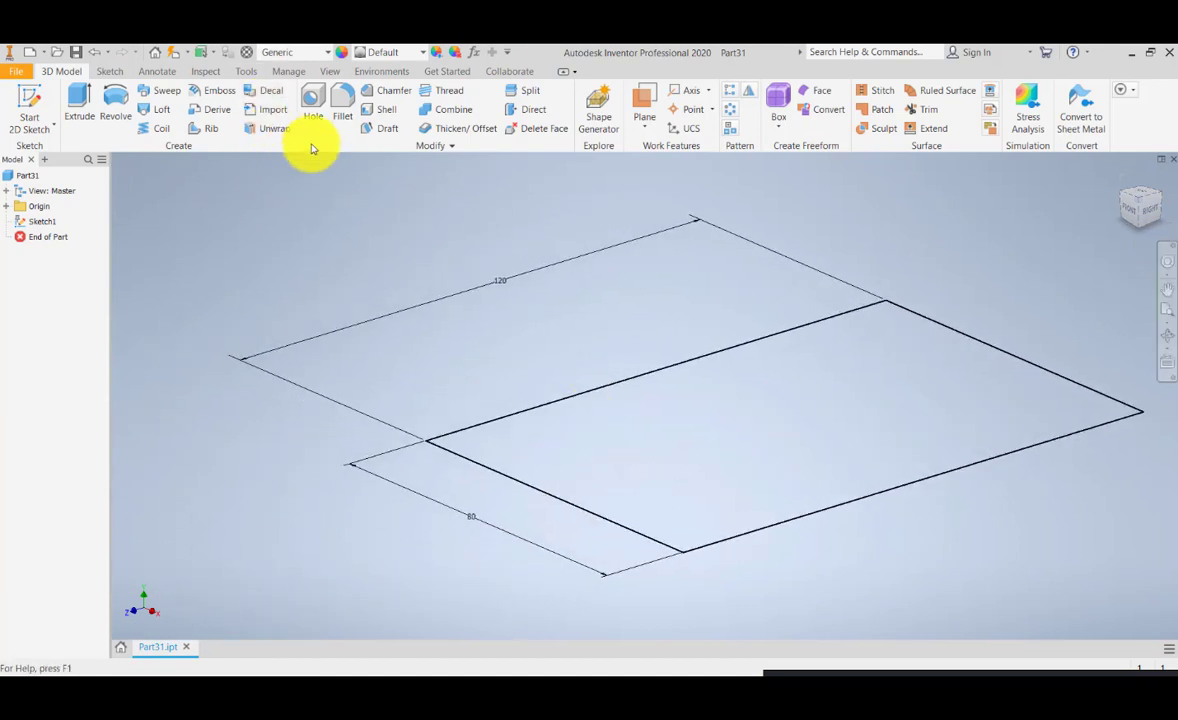
{"action": "left_click", "coordinate": [77, 100]}
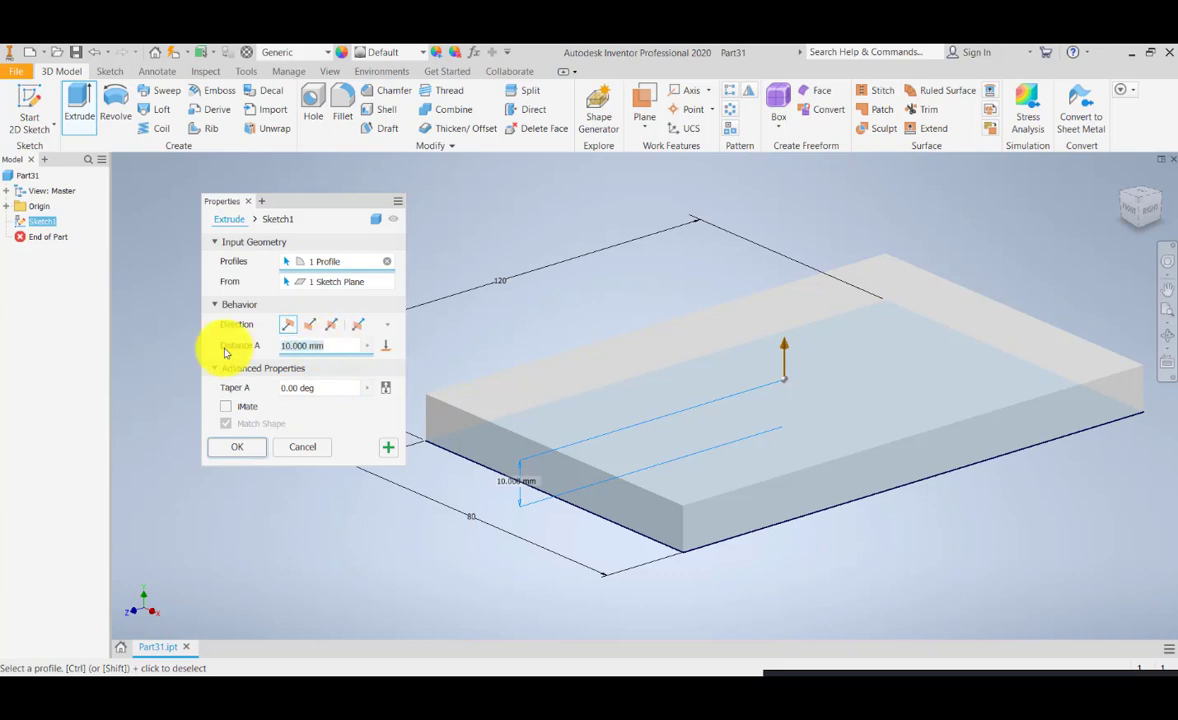
{"action": "type", "text": "15"}
{"action": "left_click", "coordinate": [252, 448]}
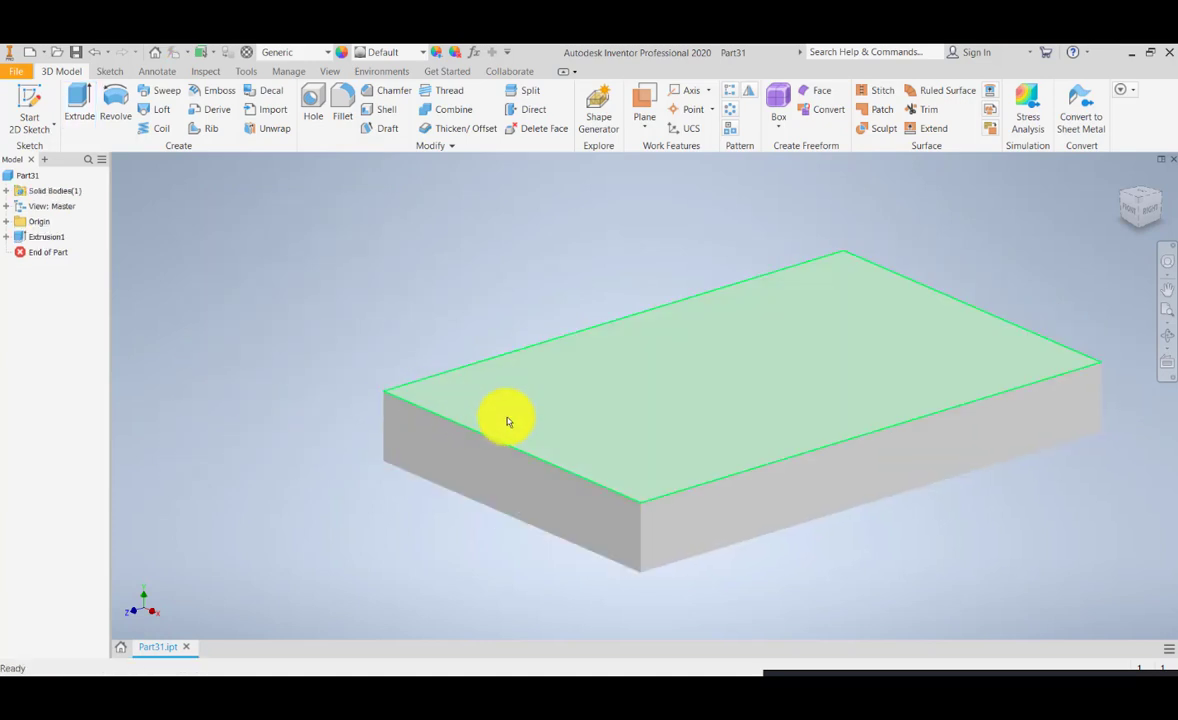
Start a new sketch on the plate's top face and project the face's outline into it
{"action": "left_click", "coordinate": [30, 127]}
{"action": "left_click", "coordinate": [52, 155]}
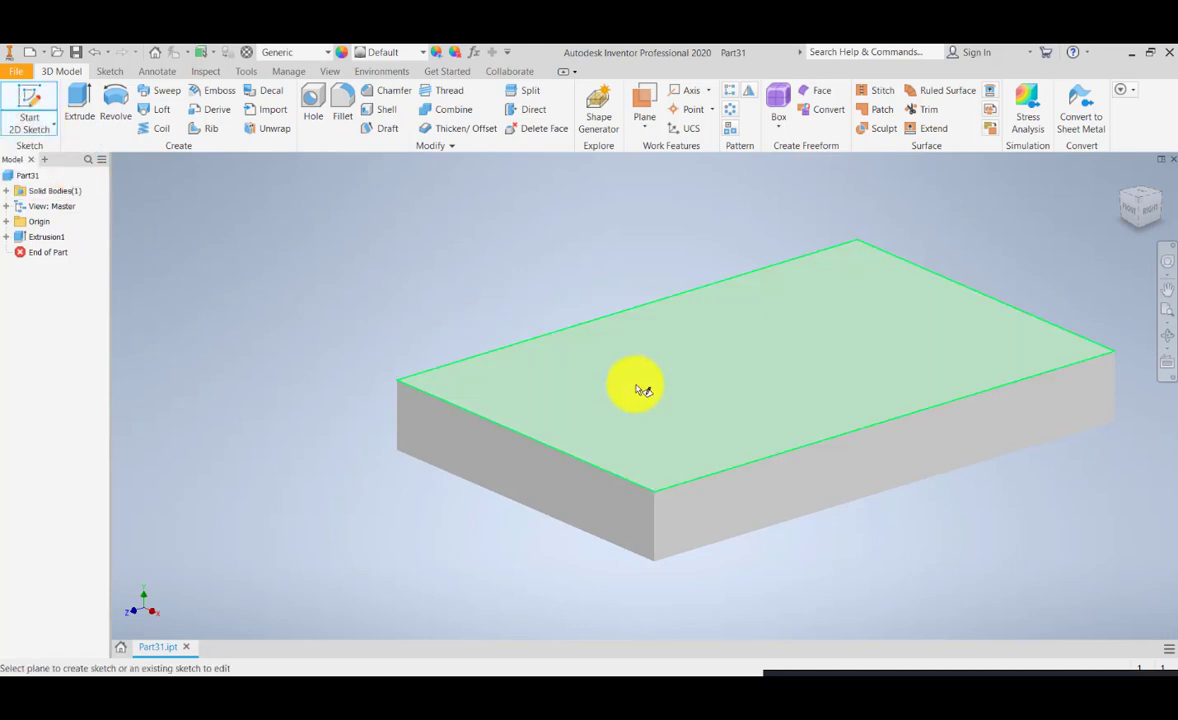
{"action": "left_click", "coordinate": [639, 386]}
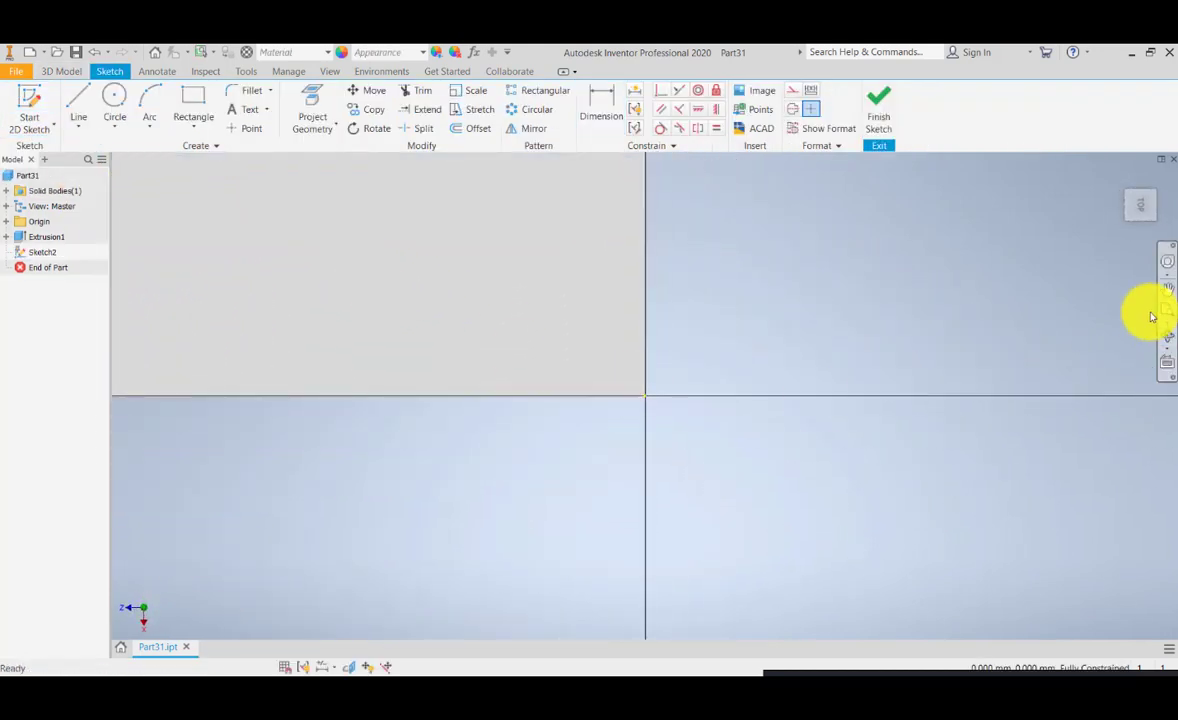
{"action": "left_click", "coordinate": [1165, 314]}
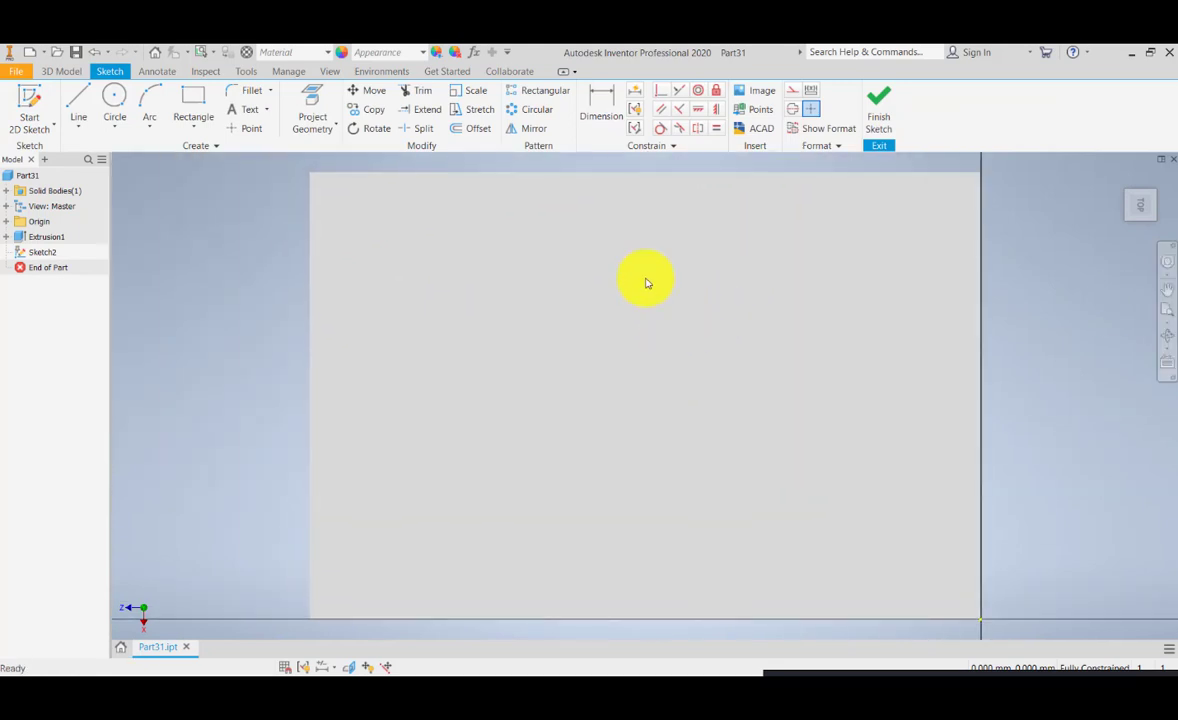
{"action": "left_click", "coordinate": [314, 122]}
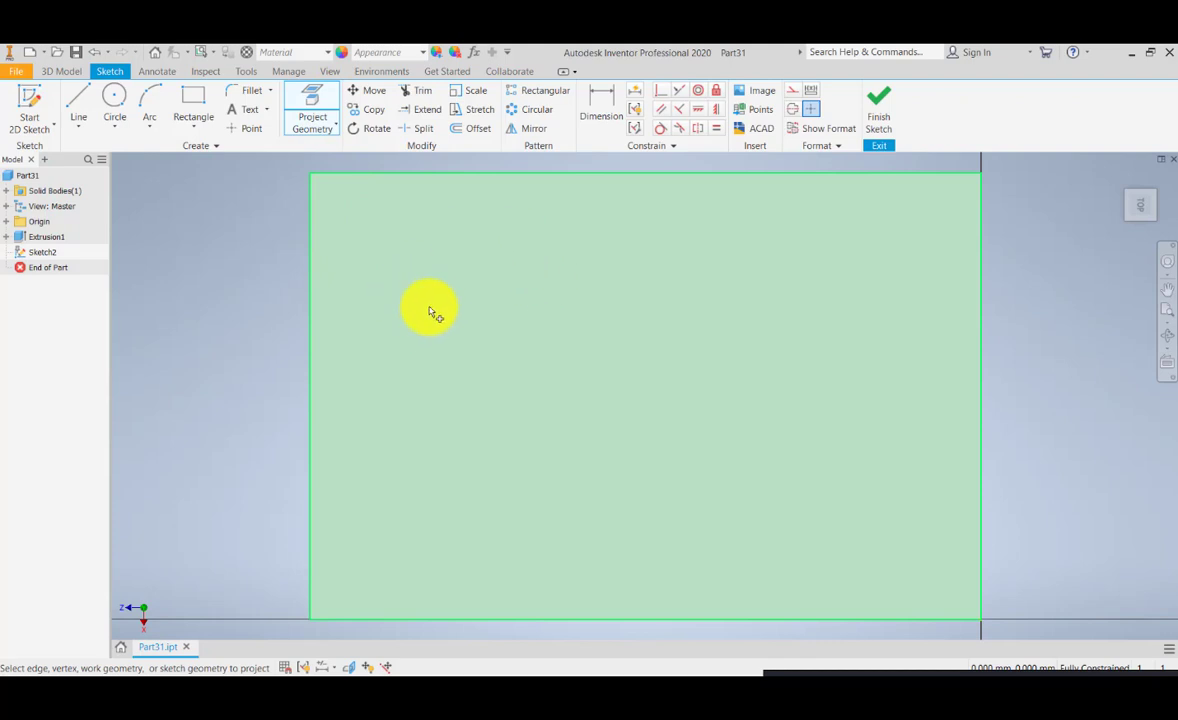
{"action": "left_click", "coordinate": [430, 310]}
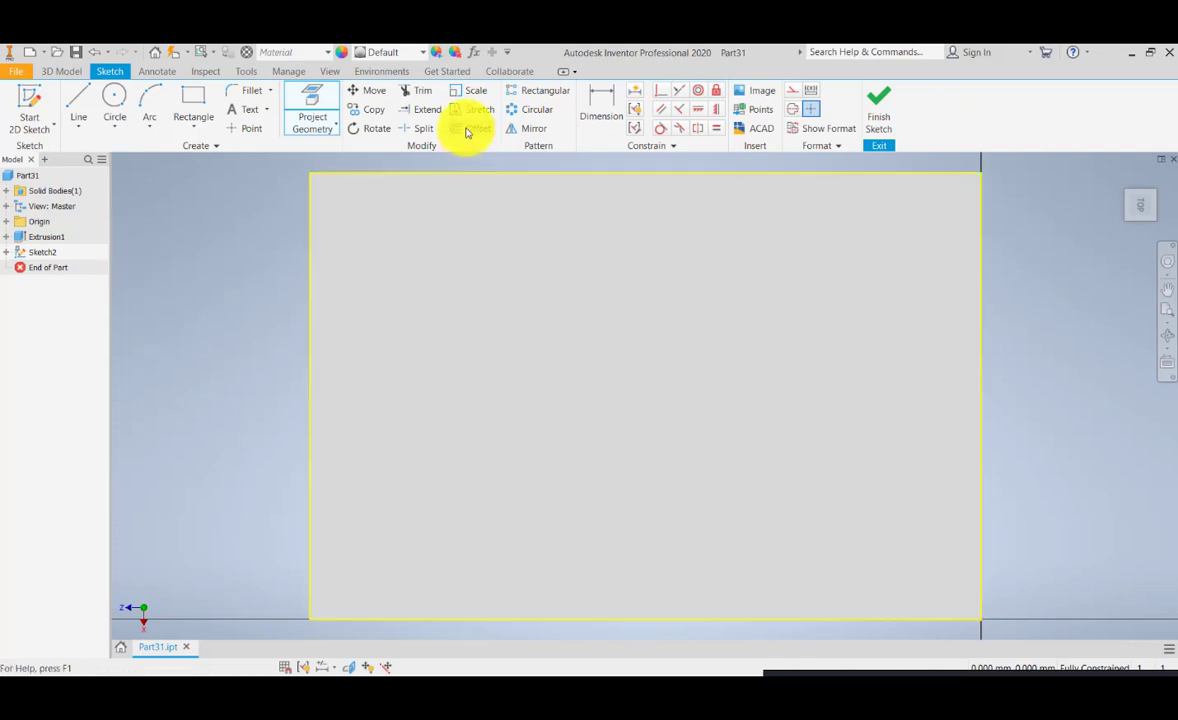
Offset the projected outline inward by about 10 mm to form an inner rectangle
{"action": "left_click", "coordinate": [470, 129]}
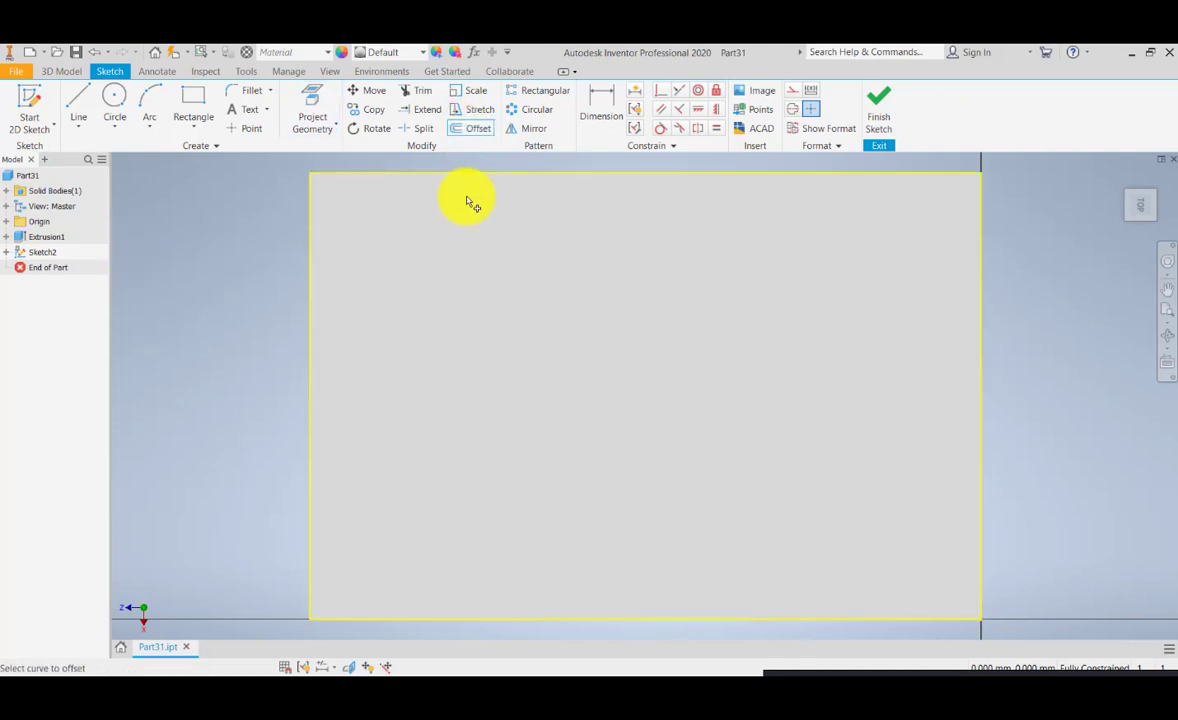
{"action": "left_click", "coordinate": [484, 174]}
{"action": "left_click", "coordinate": [499, 231]}
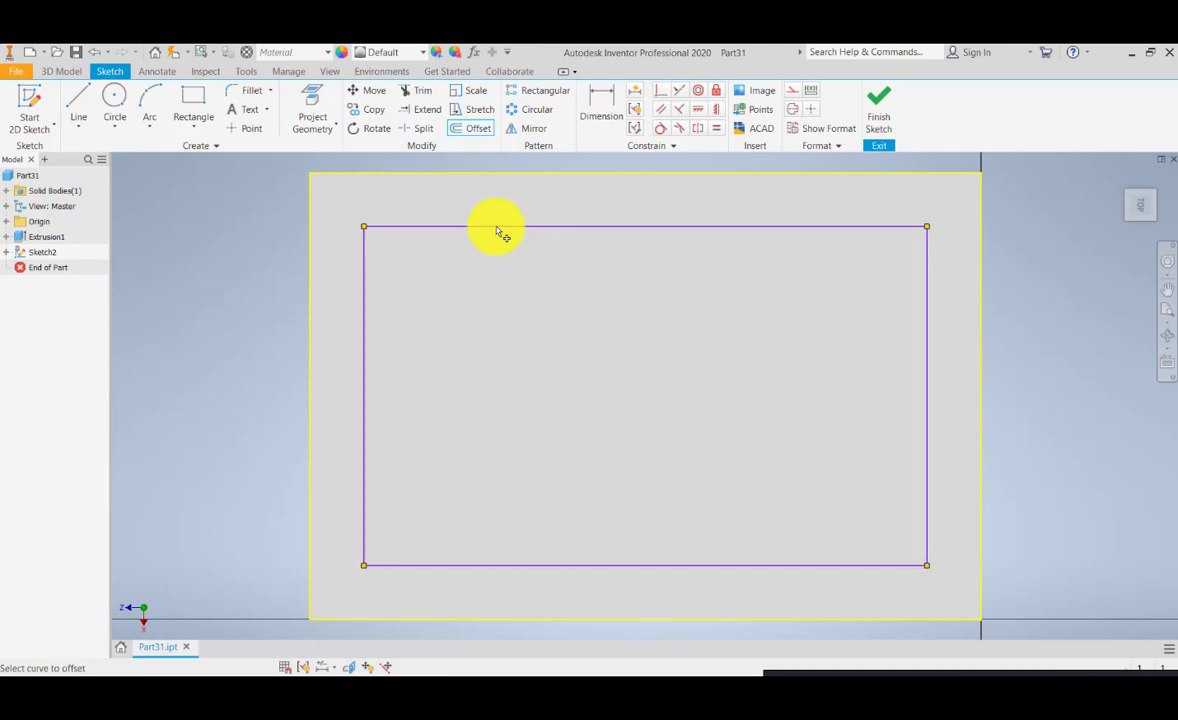
{"action": "middle_click_drag", "start_coordinate": [481, 310], "coordinate": [450, 305]}
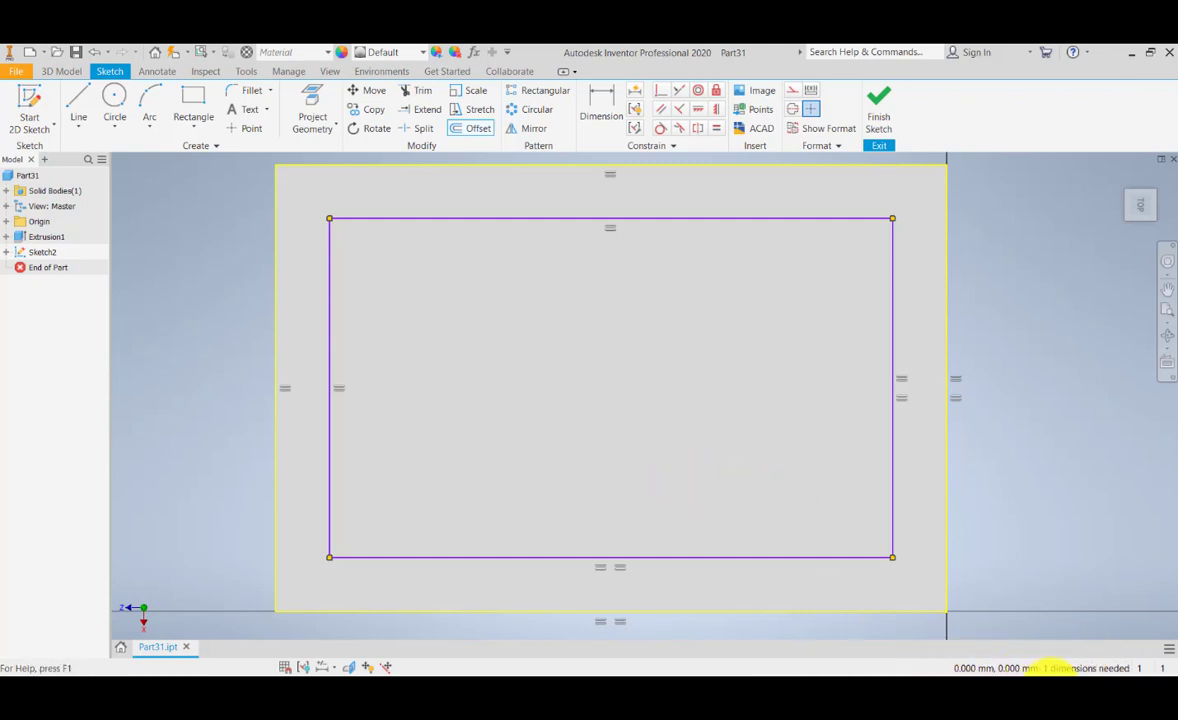
Dimension the gap between the inner rectangle's upper side and the plate's upper edge to 15 mm
{"action": "left_click", "coordinate": [601, 103]}
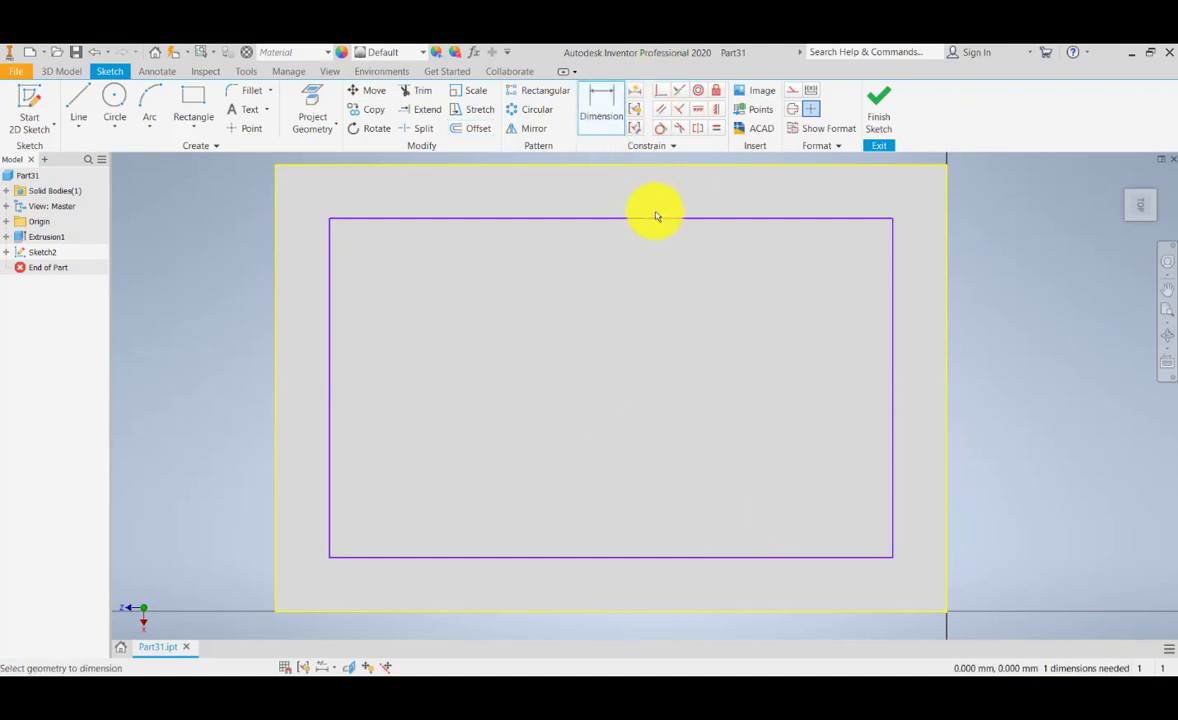
{"action": "left_click", "coordinate": [657, 218]}
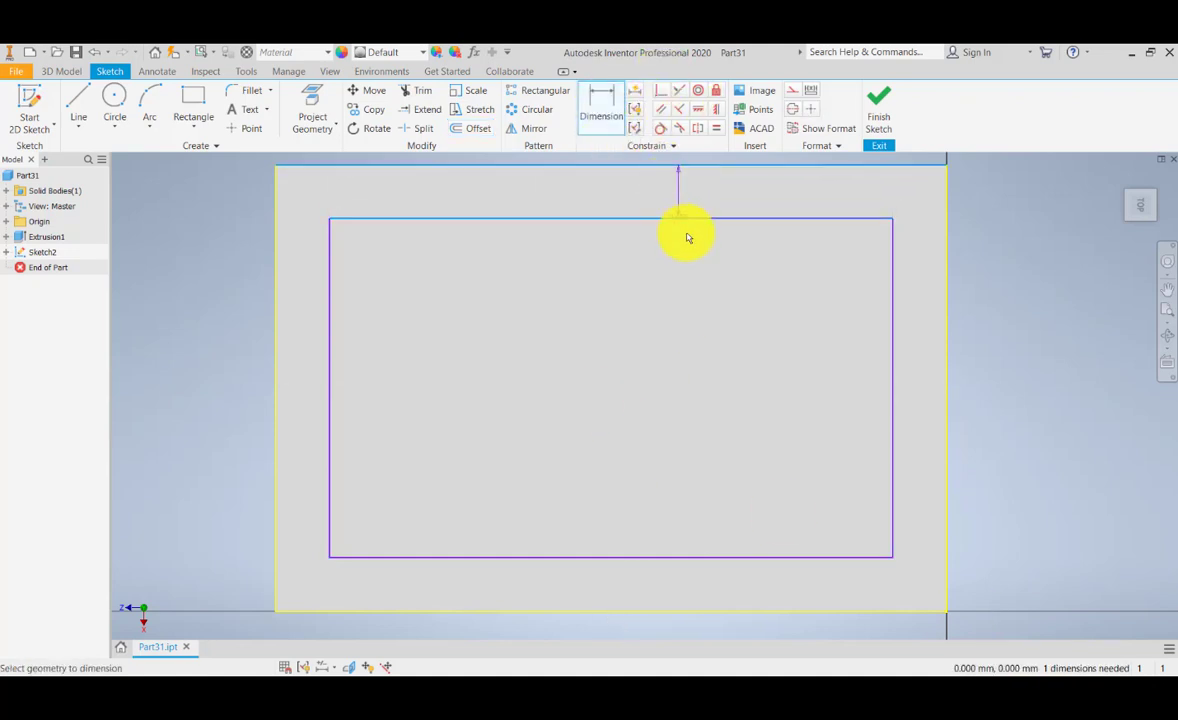
{"action": "left_click", "coordinate": [895, 203]}
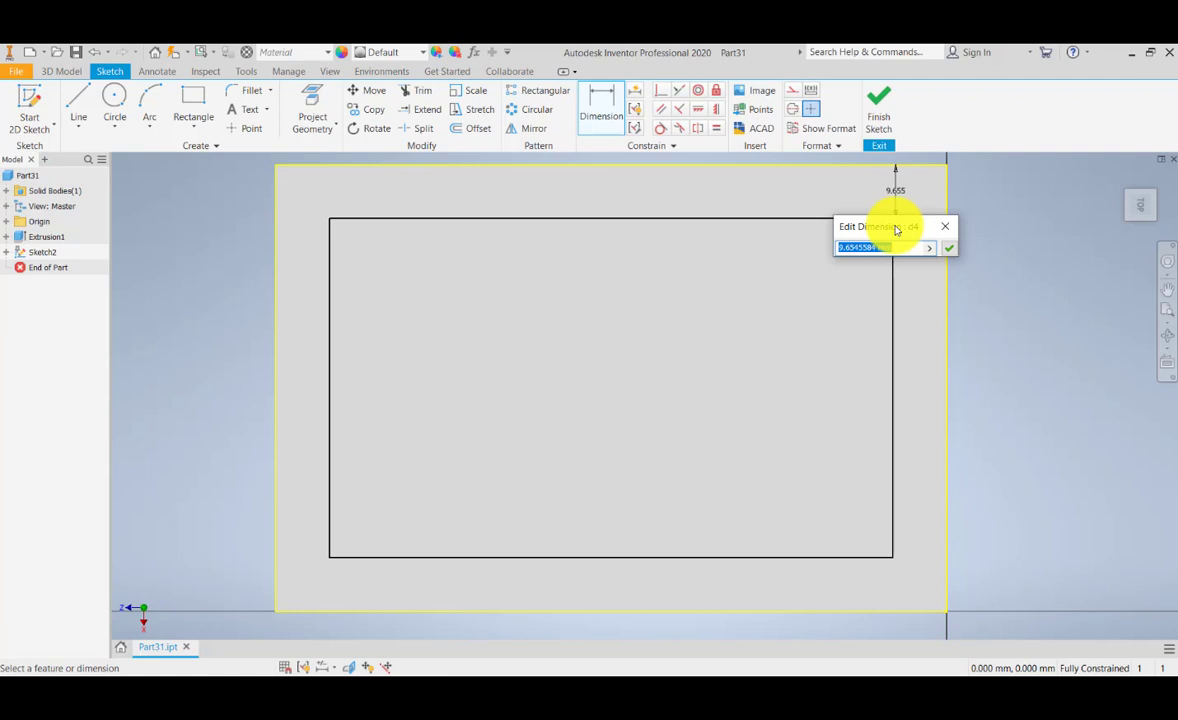
{"action": "type", "text": "15"}
{"action": "key", "text": "Return"}
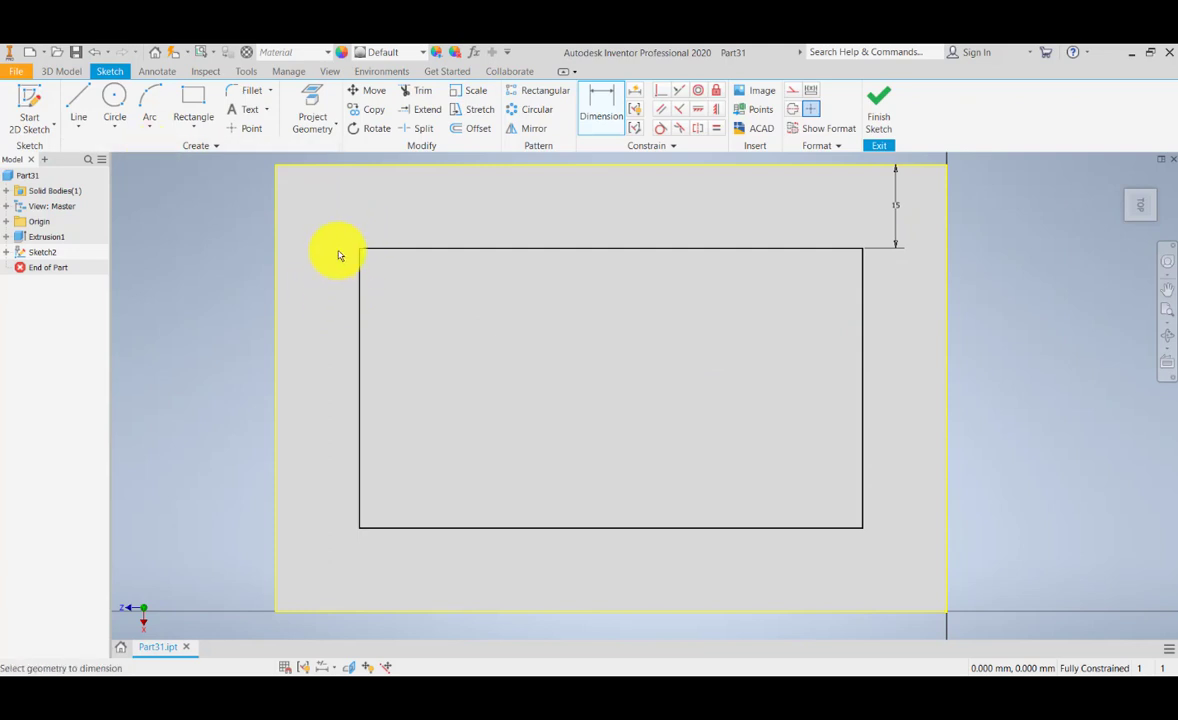
{"action": "key", "text": "Escape"}
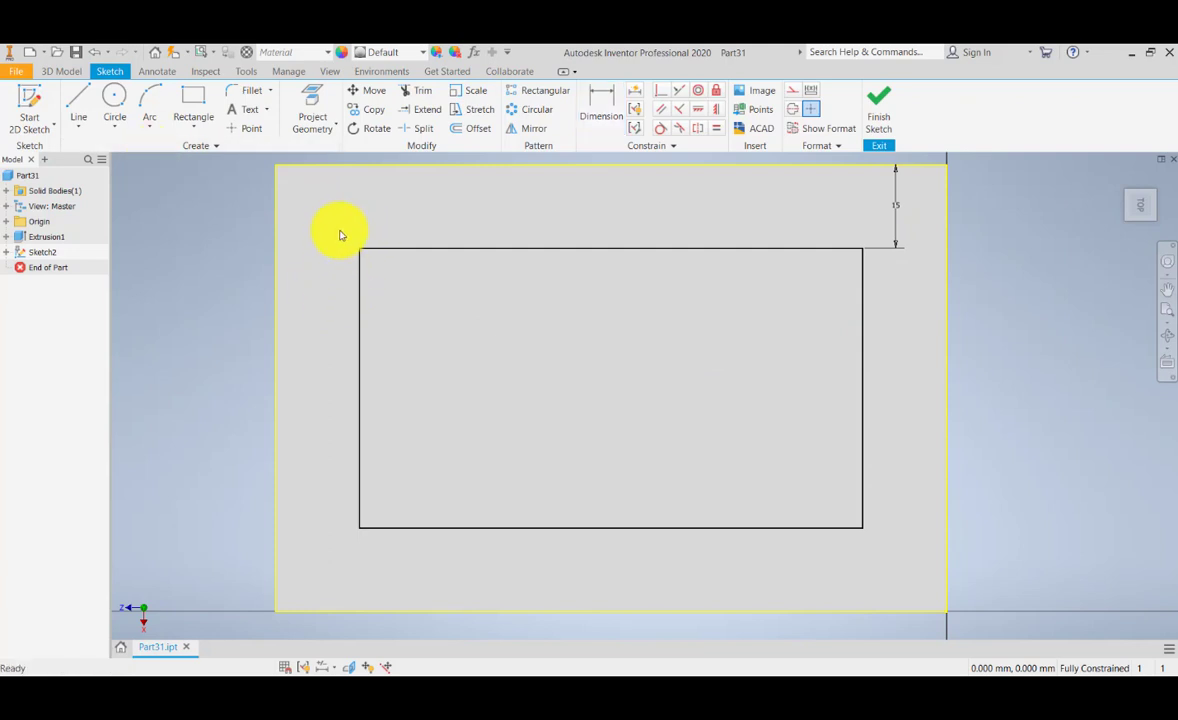
Convert all four sides of the inner rectangle to construction lines
{"action": "mouse_move", "coordinate": [340, 232]}
{"action": "left_mouse_down"}
{"action": "mouse_move", "coordinate": [381, 278]}
{"action": "mouse_move", "coordinate": [836, 578]}
{"action": "mouse_move", "coordinate": [889, 565]}
{"action": "left_mouse_up"}
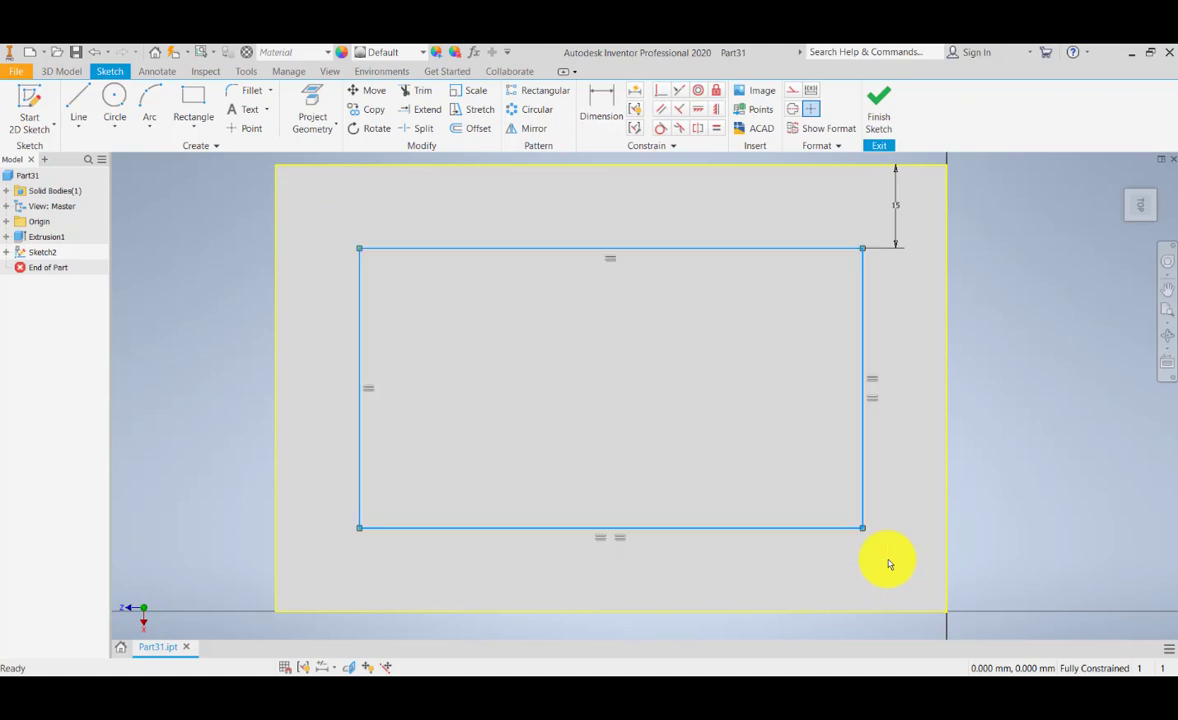
{"action": "left_click", "coordinate": [793, 91]}
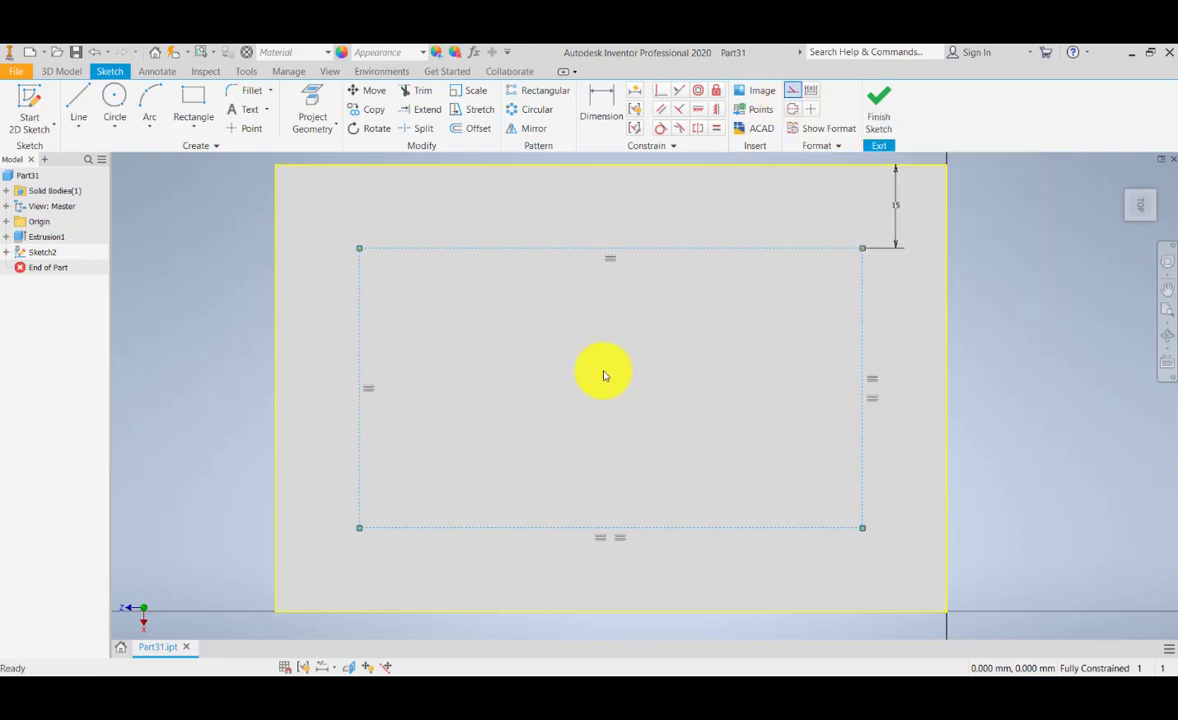
{"action": "left_click", "coordinate": [604, 380]}
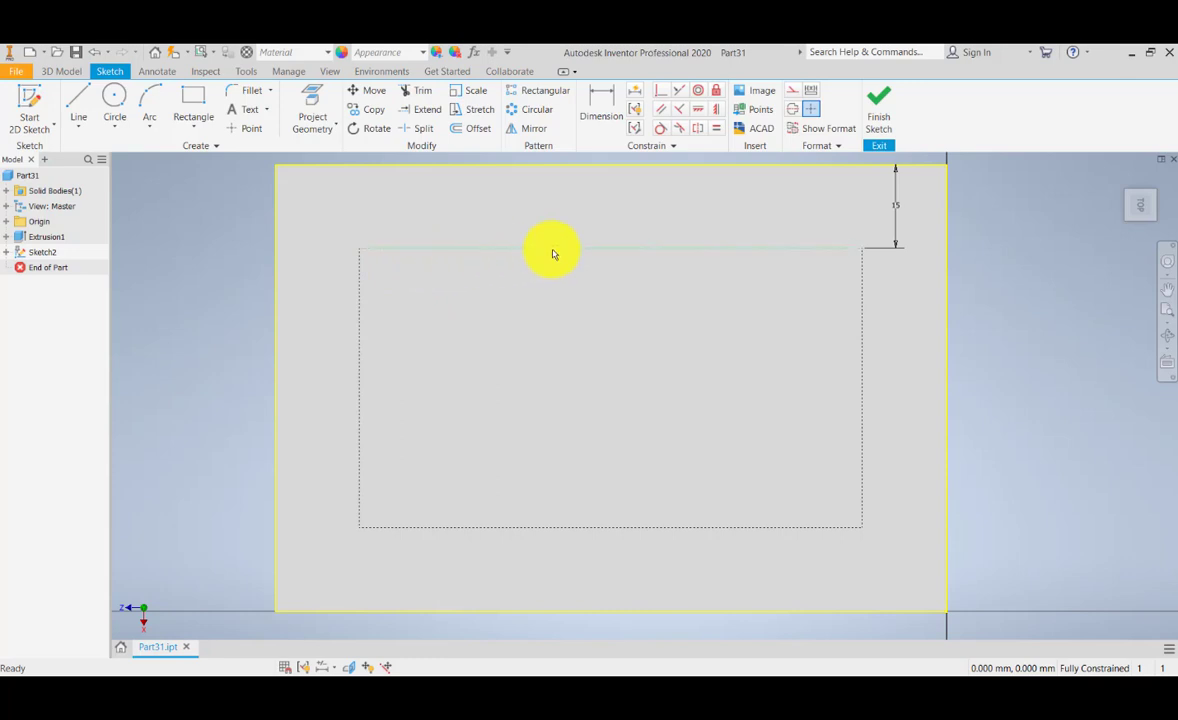
{"action": "middle_click_drag", "start_coordinate": [733, 265], "coordinate": [763, 260]}
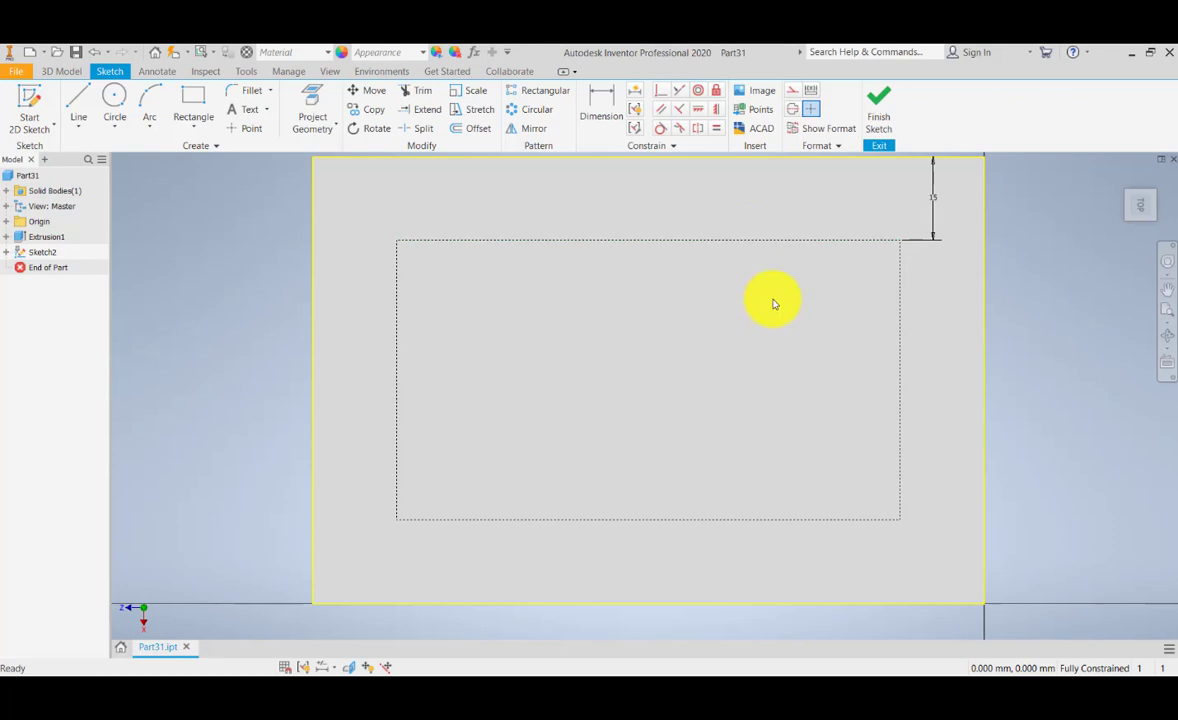
{"action": "left_click", "coordinate": [886, 104]}
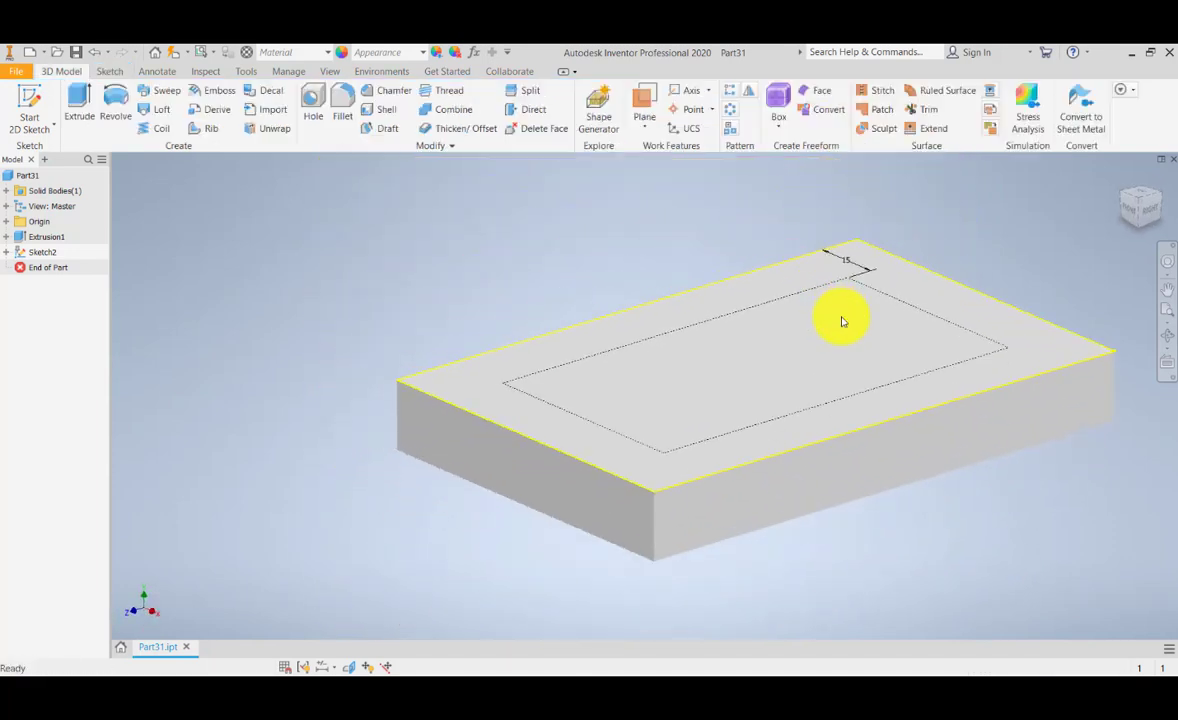
{"action": "left_click", "coordinate": [84, 106]}
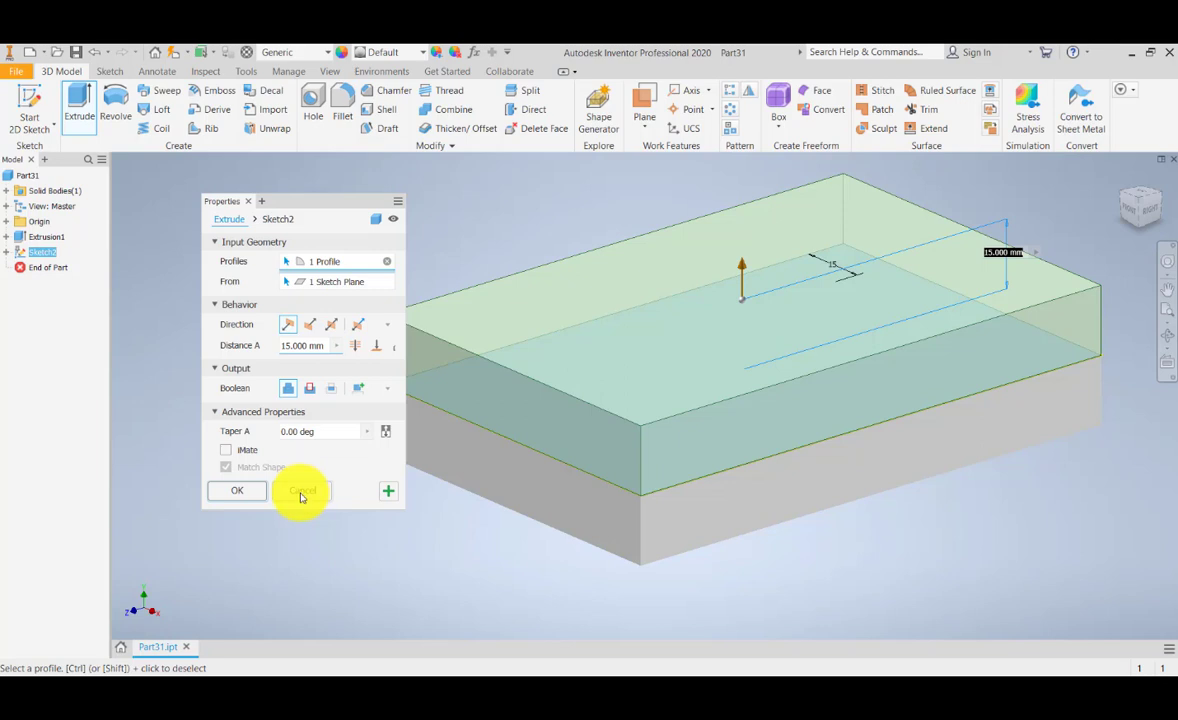
{"action": "left_click", "coordinate": [301, 491]}
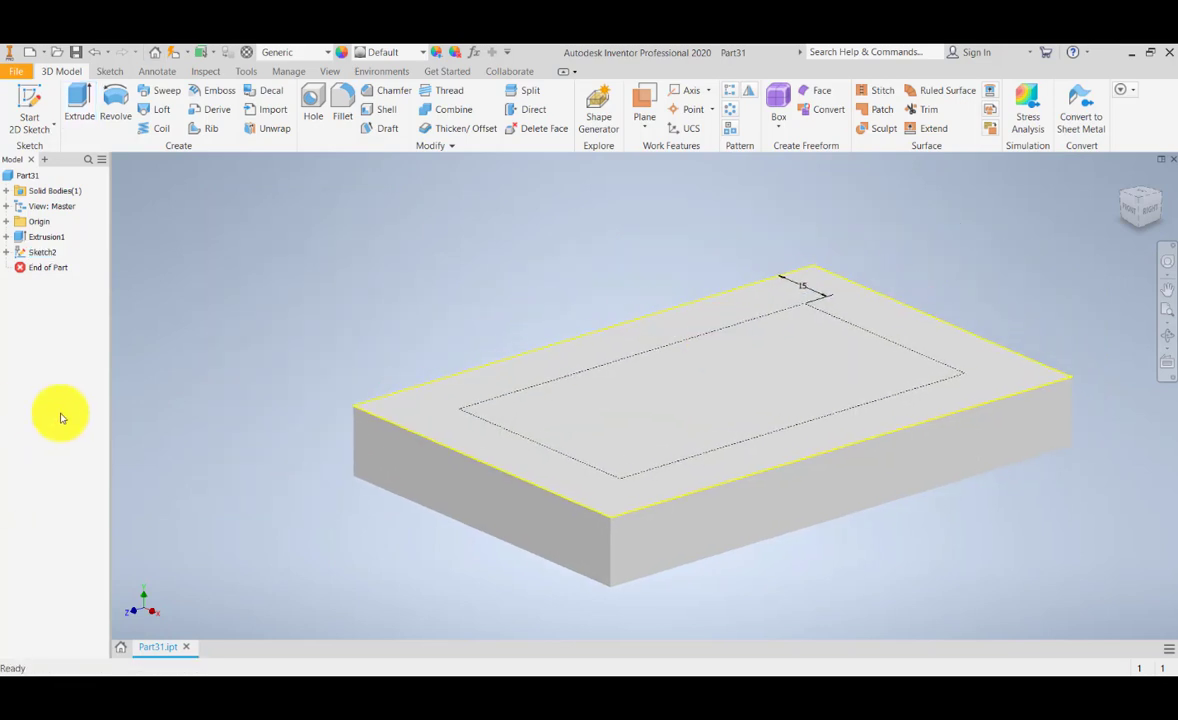
{"action": "double_click", "coordinate": [40, 252]}
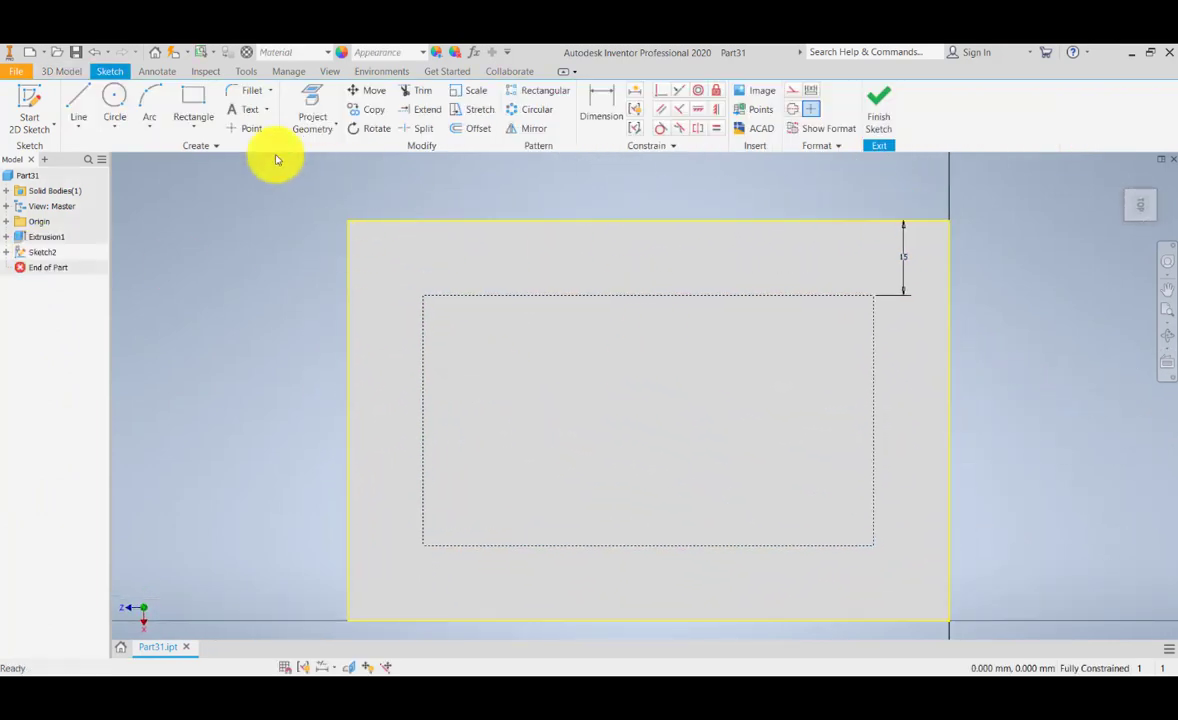
Place a sketch point on each of the construction rectangle's four corners and finish the sketch
{"action": "left_click", "coordinate": [251, 128]}
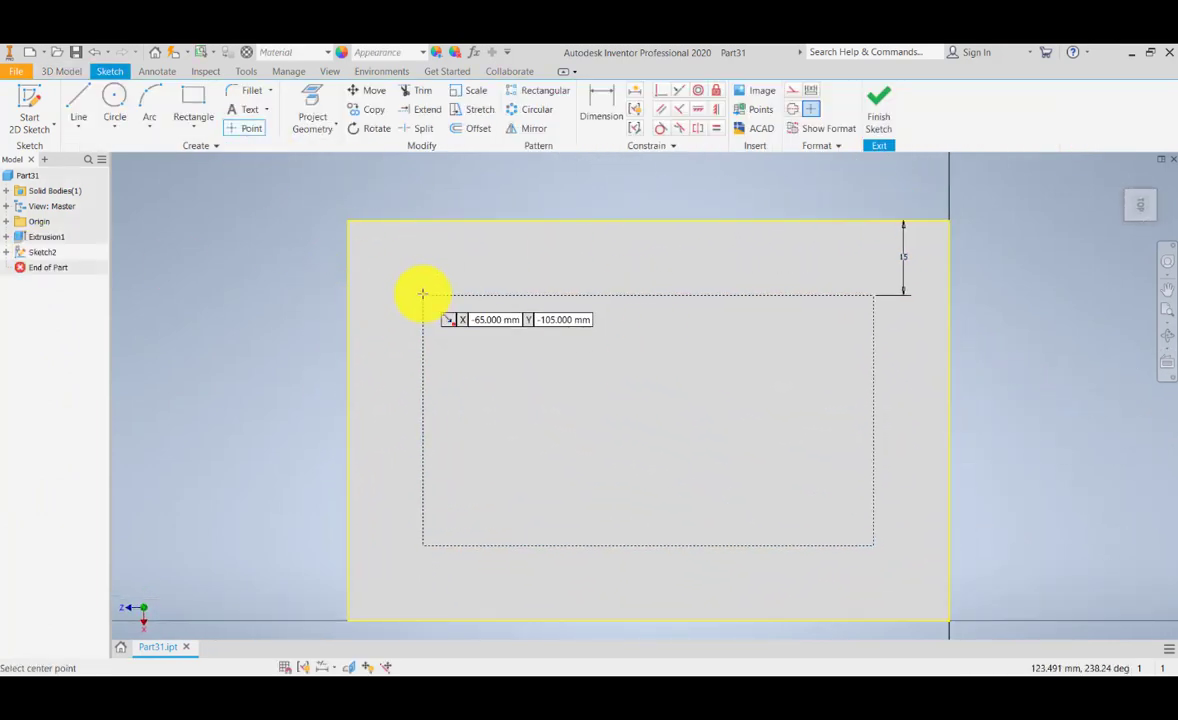
{"action": "left_click", "coordinate": [422, 294]}
{"action": "left_click", "coordinate": [422, 545]}
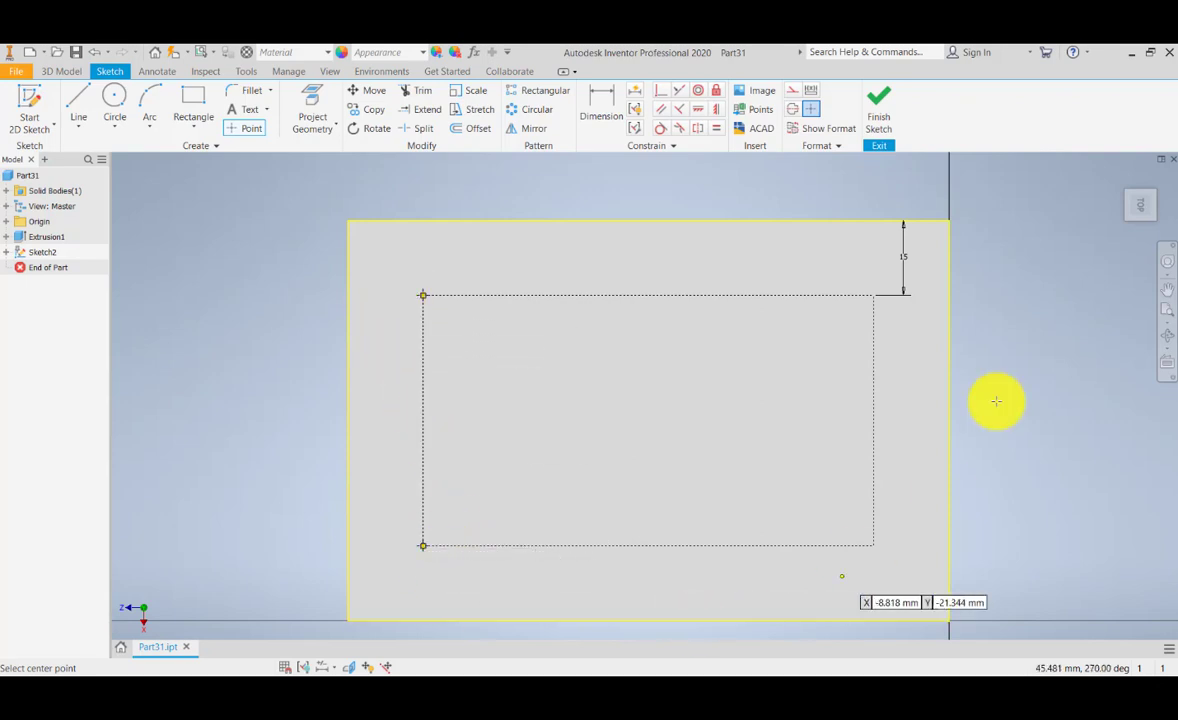
{"action": "left_click", "coordinate": [872, 294]}
{"action": "left_click", "coordinate": [872, 545]}
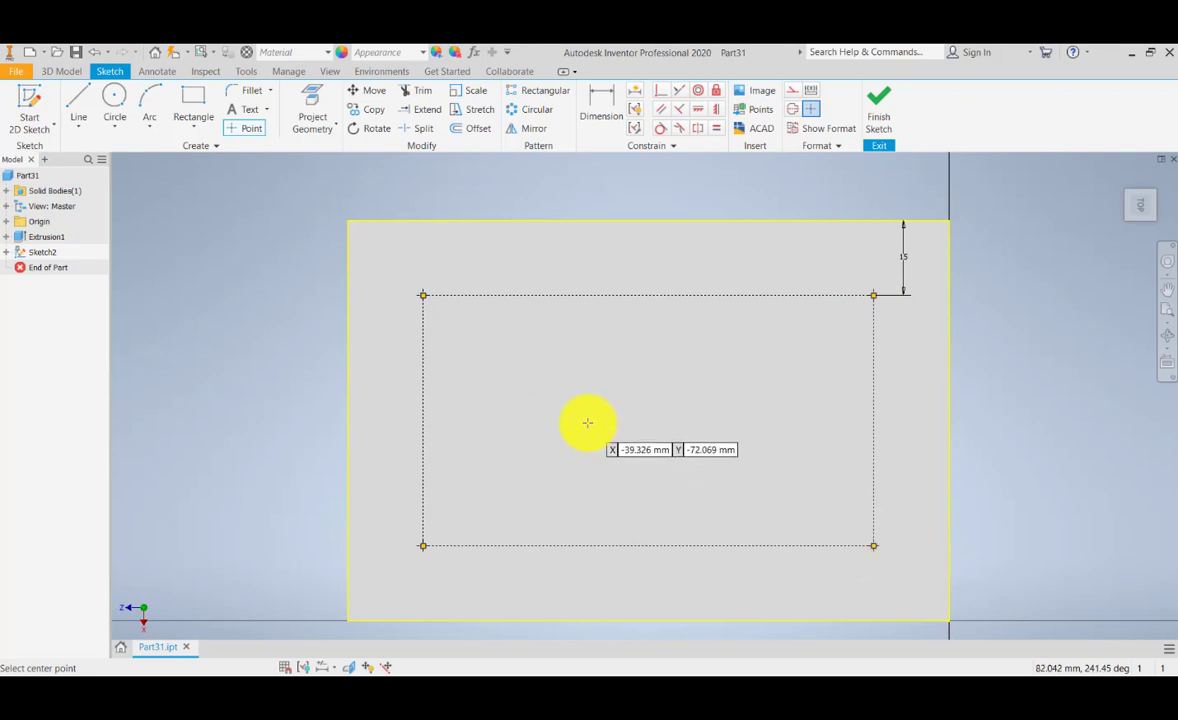
{"action": "middle_click_drag", "start_coordinate": [588, 423], "coordinate": [618, 371]}
{"action": "middle_click_drag", "start_coordinate": [681, 351], "coordinate": [657, 380]}
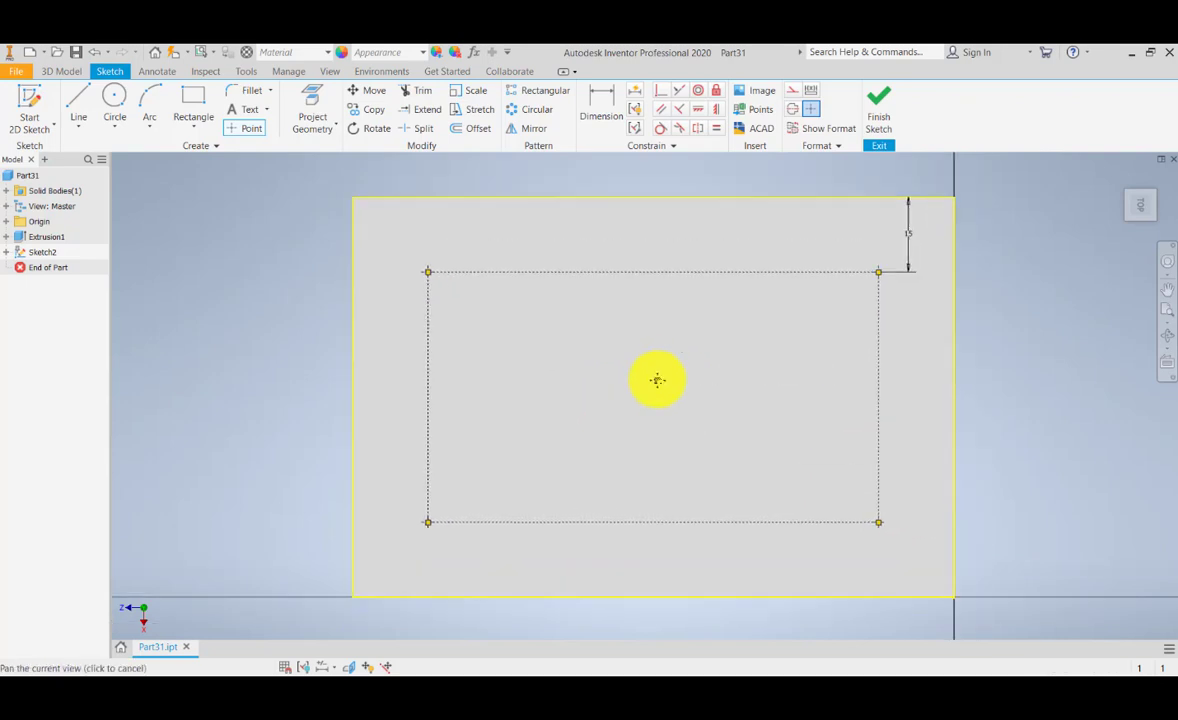
{"action": "left_click", "coordinate": [870, 128]}
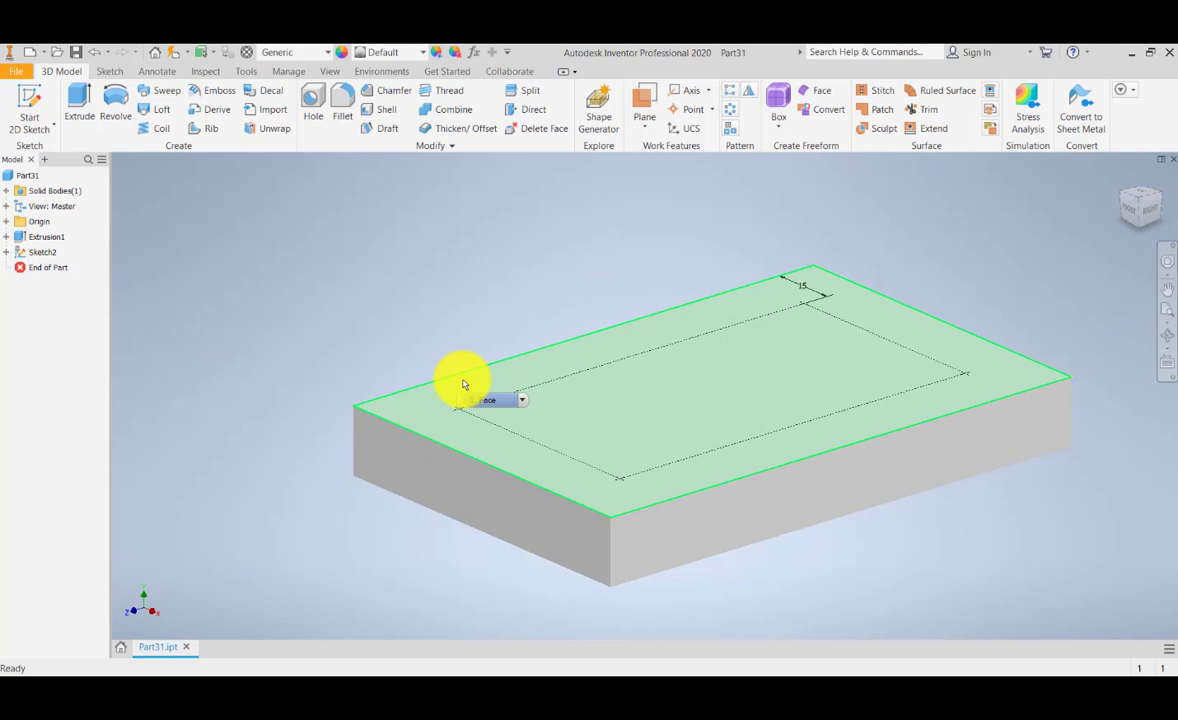
{"action": "left_click", "coordinate": [605, 382]}
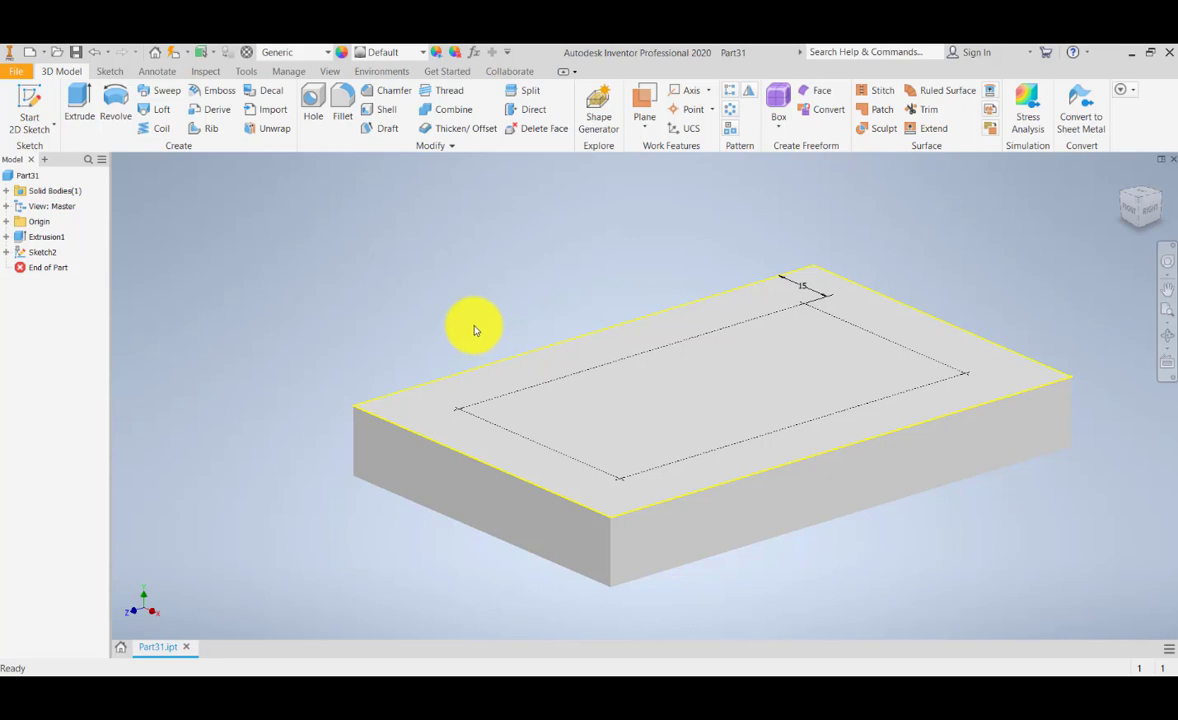
Cut simple 10 mm diameter through-all holes at the four corner points of the sketch
{"action": "left_click", "coordinate": [313, 105]}
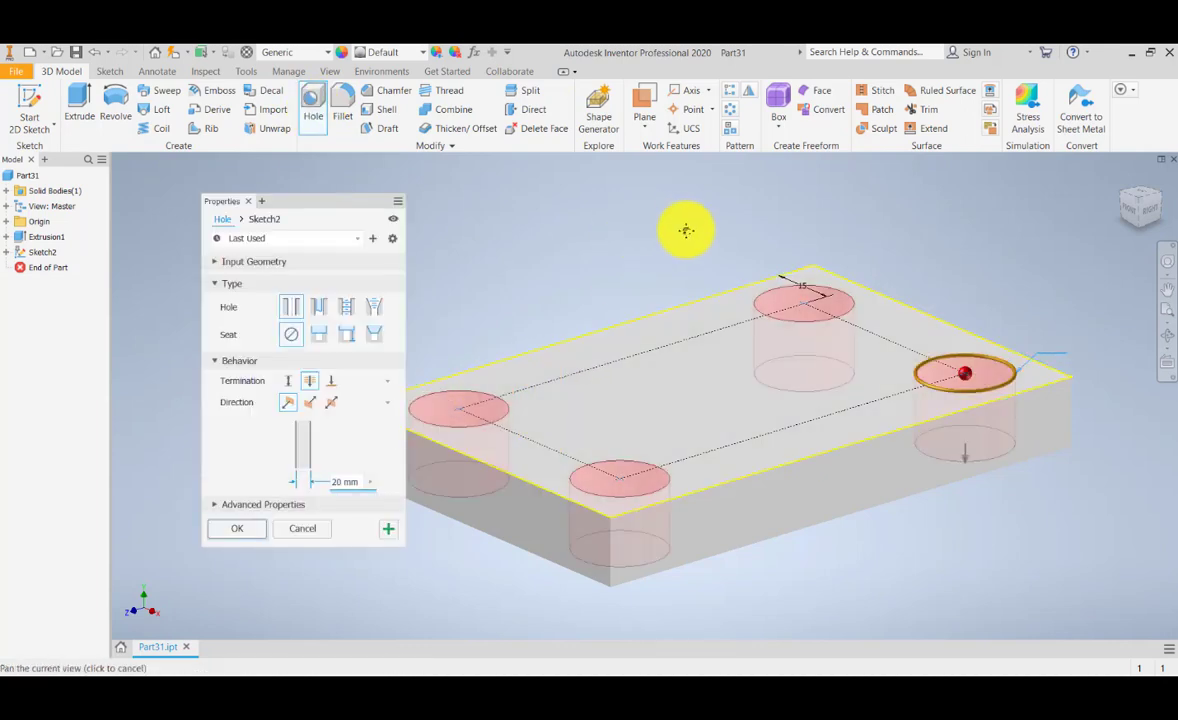
{"action": "middle_click_drag", "start_coordinate": [620, 229], "coordinate": [686, 230]}
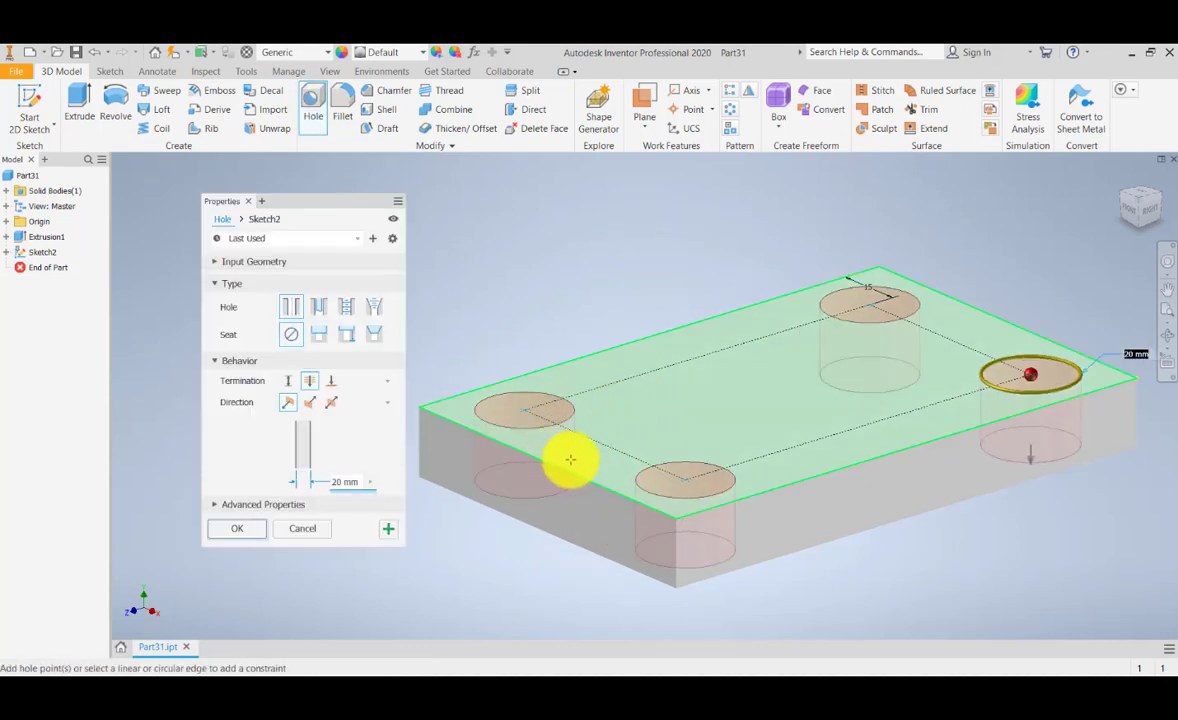
{"action": "middle_click_drag", "start_coordinate": [463, 329], "coordinate": [498, 307]}
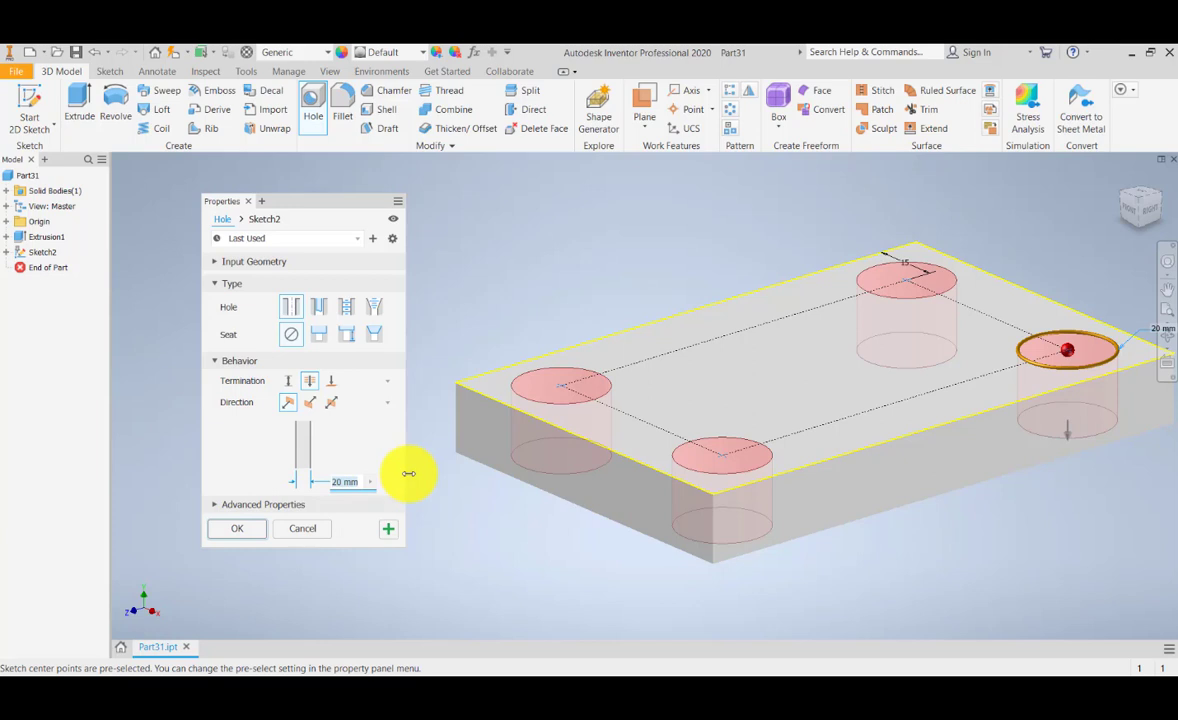
{"action": "type", "text": "10"}
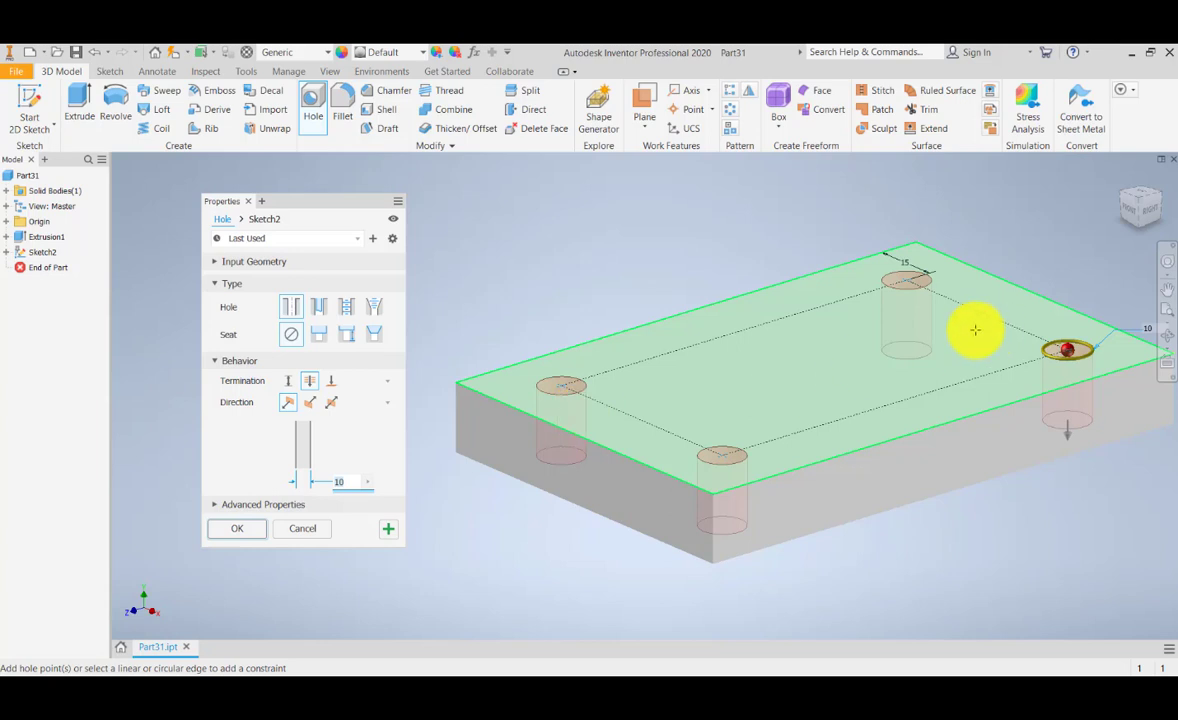
{"action": "left_click", "coordinate": [237, 530]}
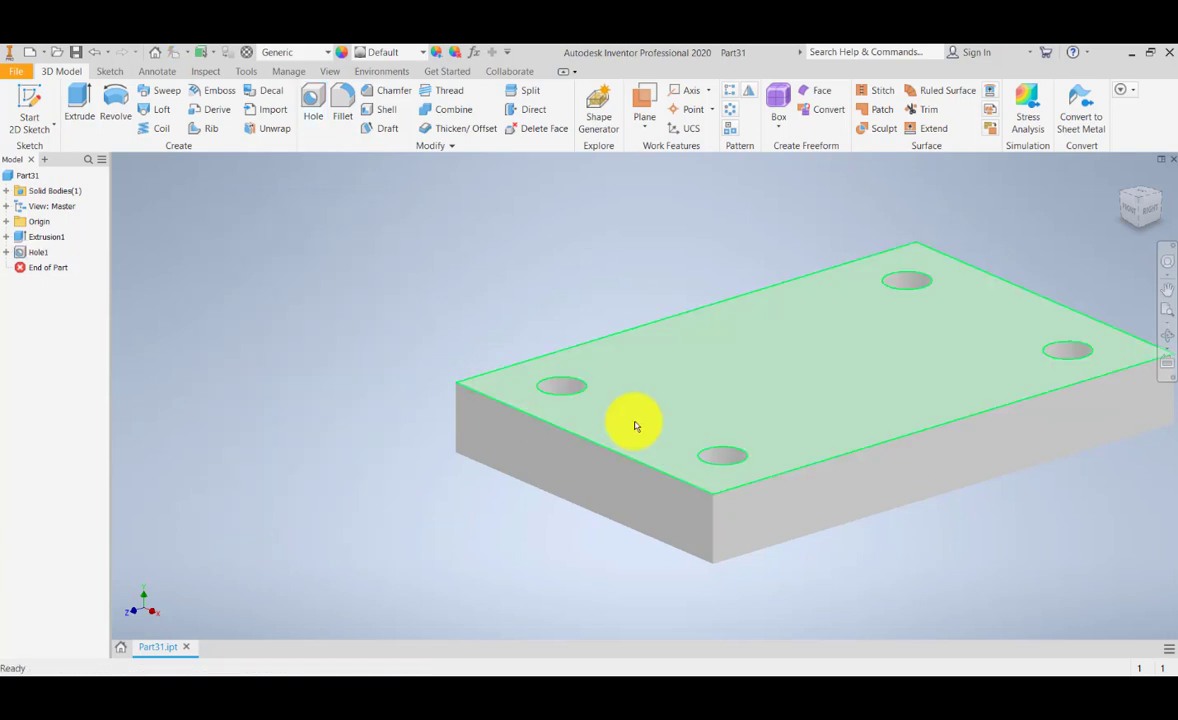
Set the model's visual style to Shaded with Edges and turn on shadows
{"action": "middle_click_drag", "start_coordinate": [637, 421], "coordinate": [584, 481]}
{"action": "left_click", "coordinate": [333, 72]}
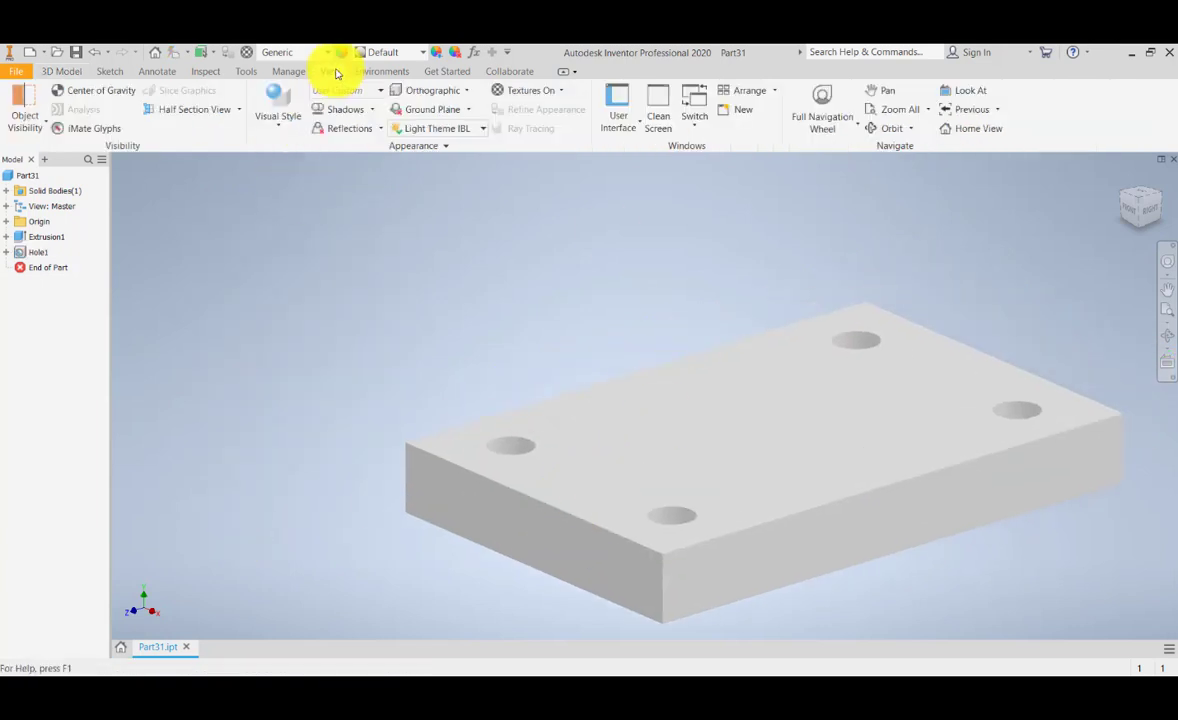
{"action": "left_click", "coordinate": [270, 118]}
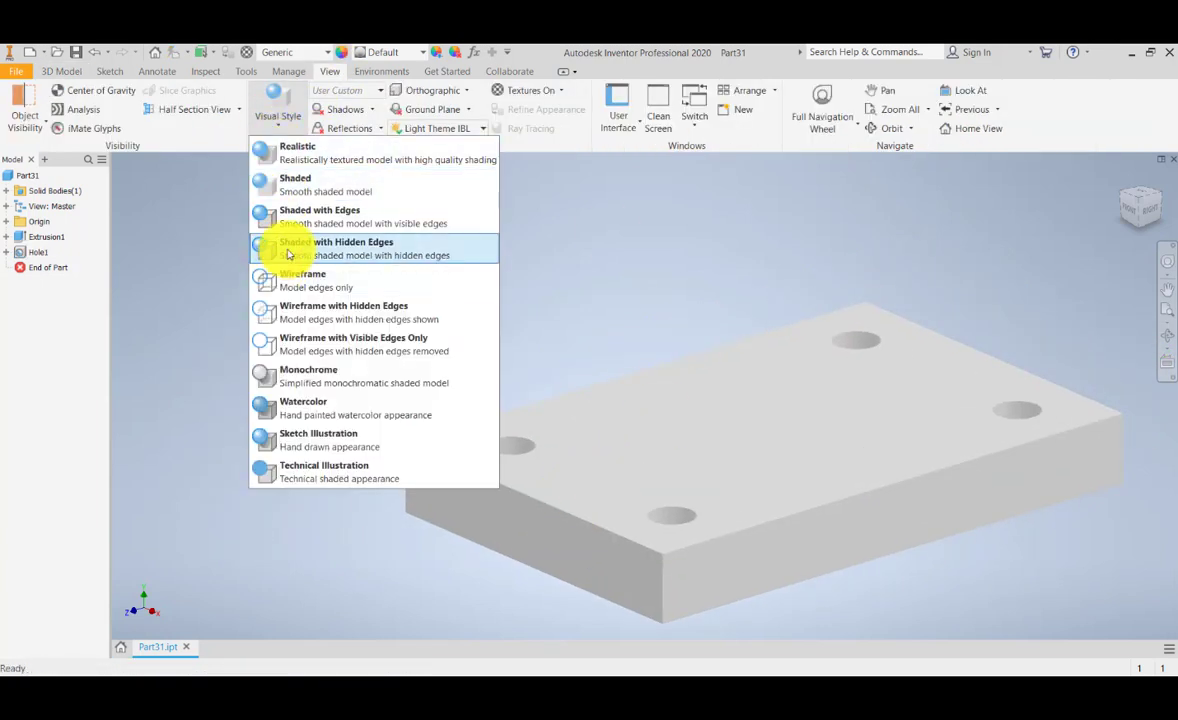
{"action": "left_click", "coordinate": [284, 215]}
{"action": "left_click", "coordinate": [340, 109]}
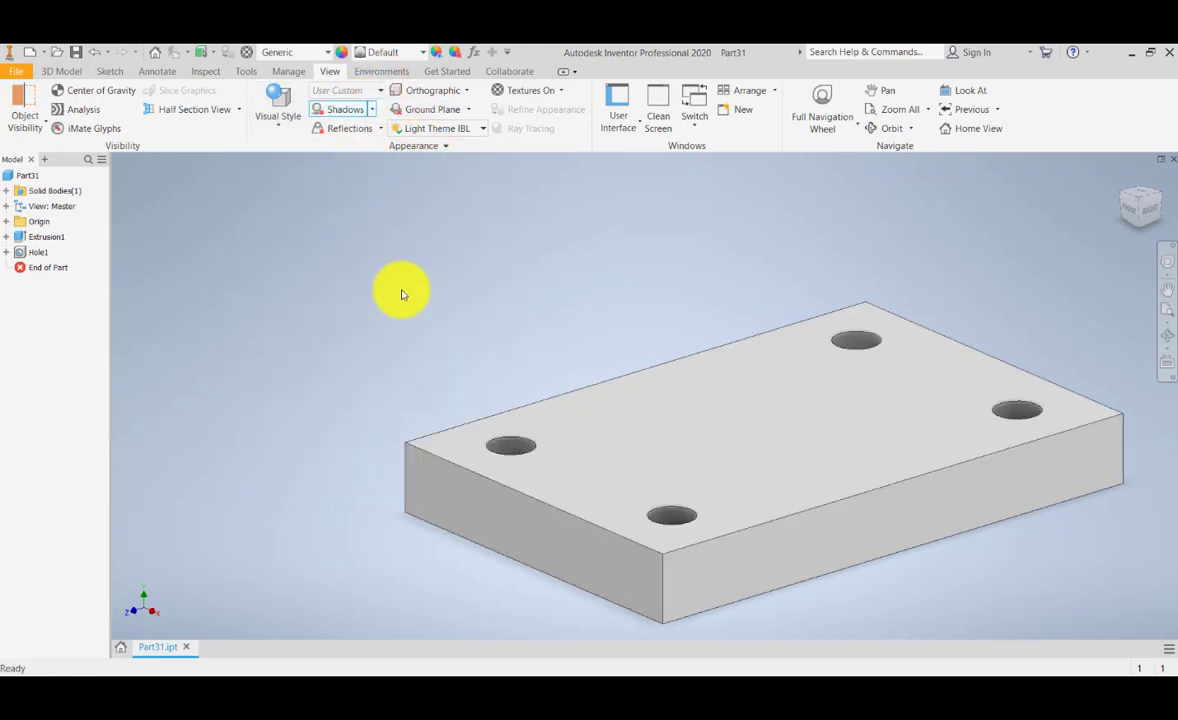
{"action": "middle_click_drag", "start_coordinate": [463, 292], "coordinate": [423, 260]}
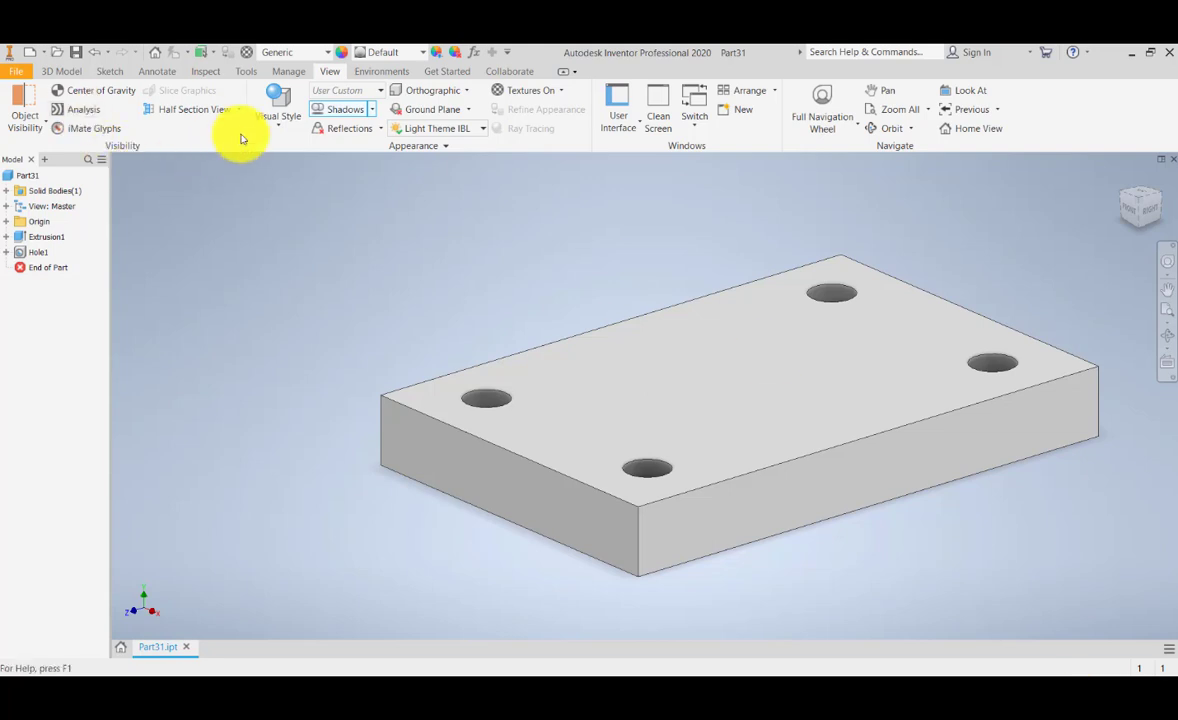
Change the visual style to Shaded with Hidden Edges and orbit the plate to inspect the holes
{"action": "left_click", "coordinate": [272, 102]}
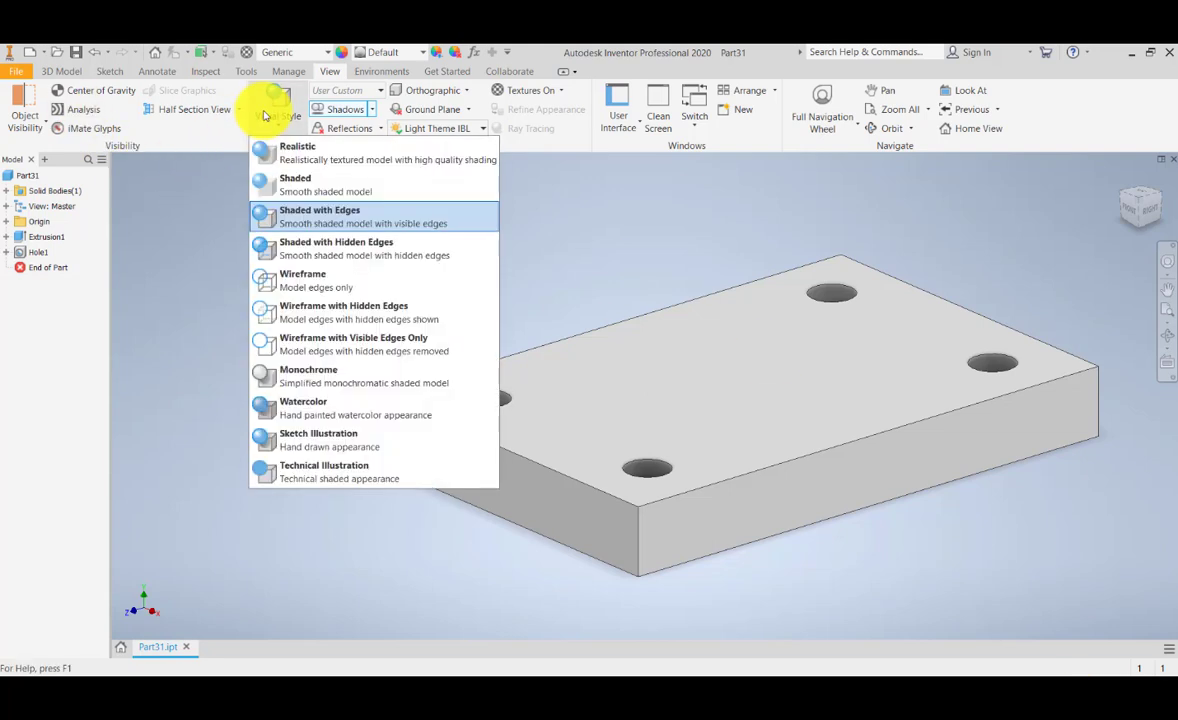
{"action": "left_click", "coordinate": [295, 257]}
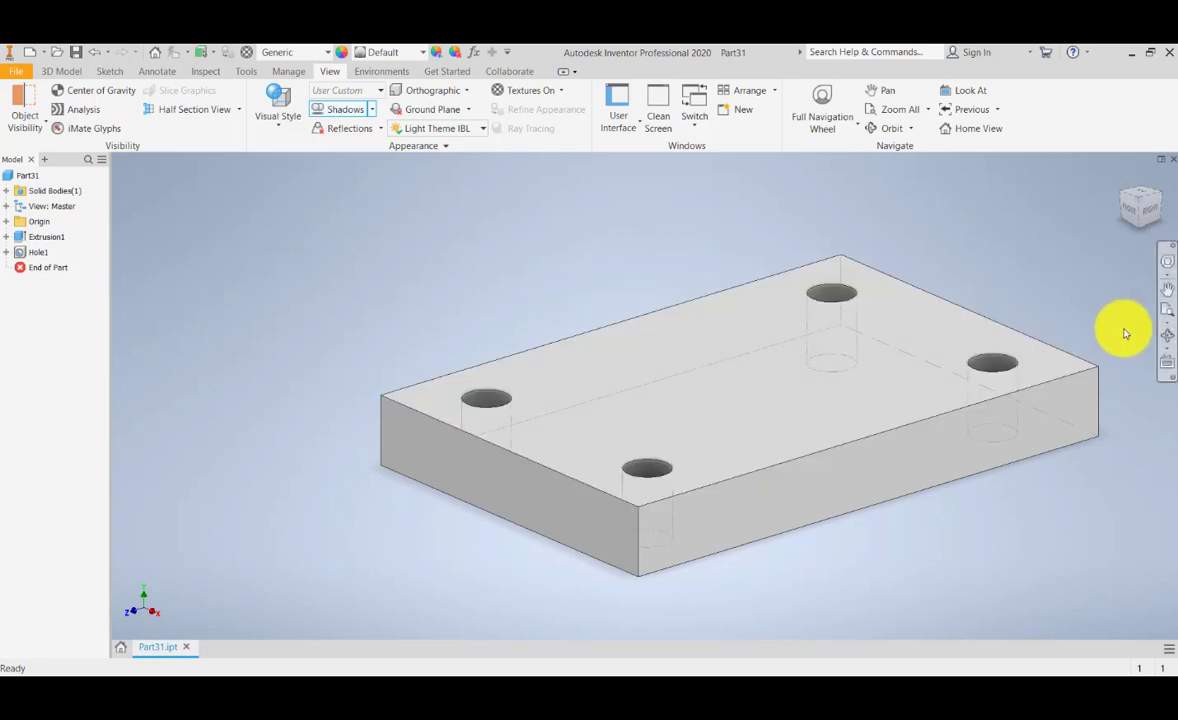
{"action": "left_click", "coordinate": [1168, 340]}
{"action": "left_click_drag", "start_coordinate": [760, 334], "coordinate": [728, 331]}
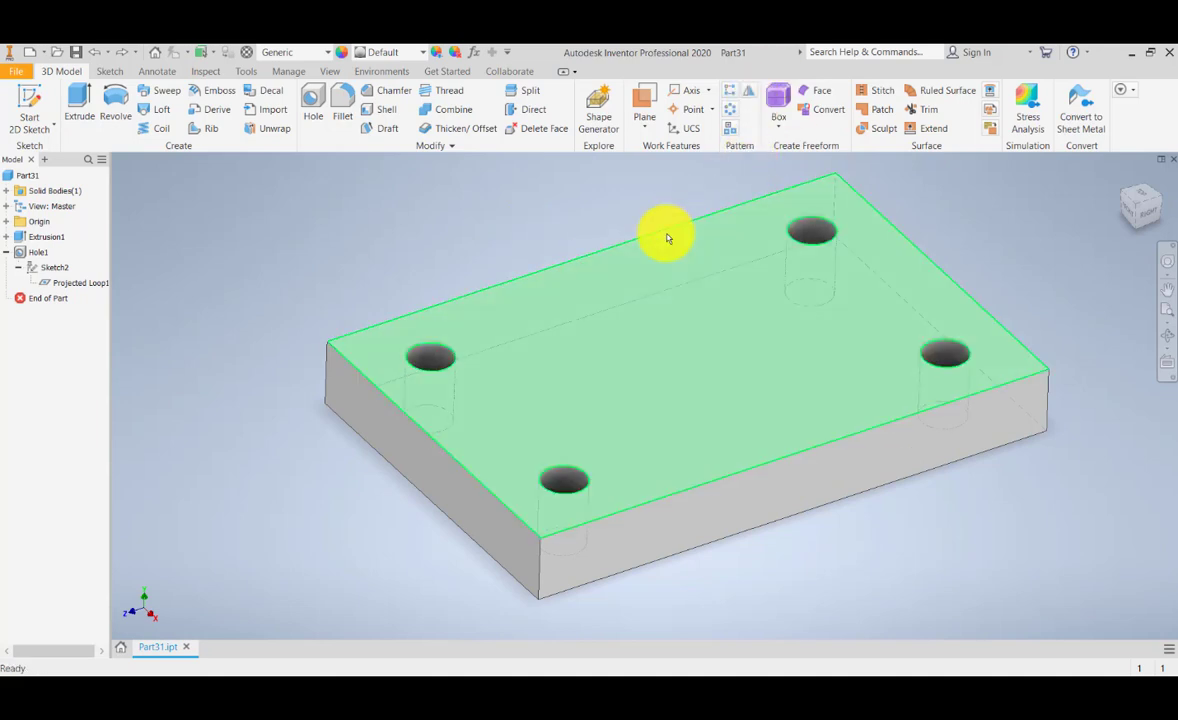
Edit the hole sketch, delete the two sketch points at the ends of the rectangle's right short side, and finish the sketch
{"action": "middle_click_drag", "start_coordinate": [642, 229], "coordinate": [563, 246]}
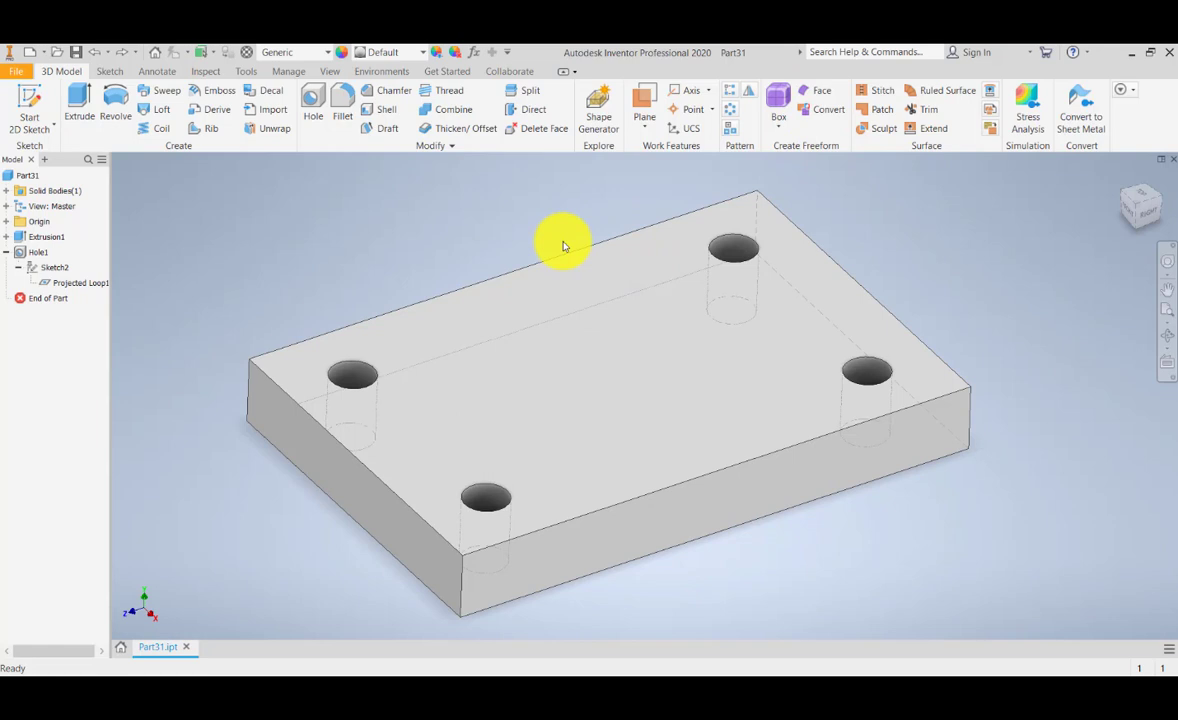
{"action": "double_click", "coordinate": [55, 268]}
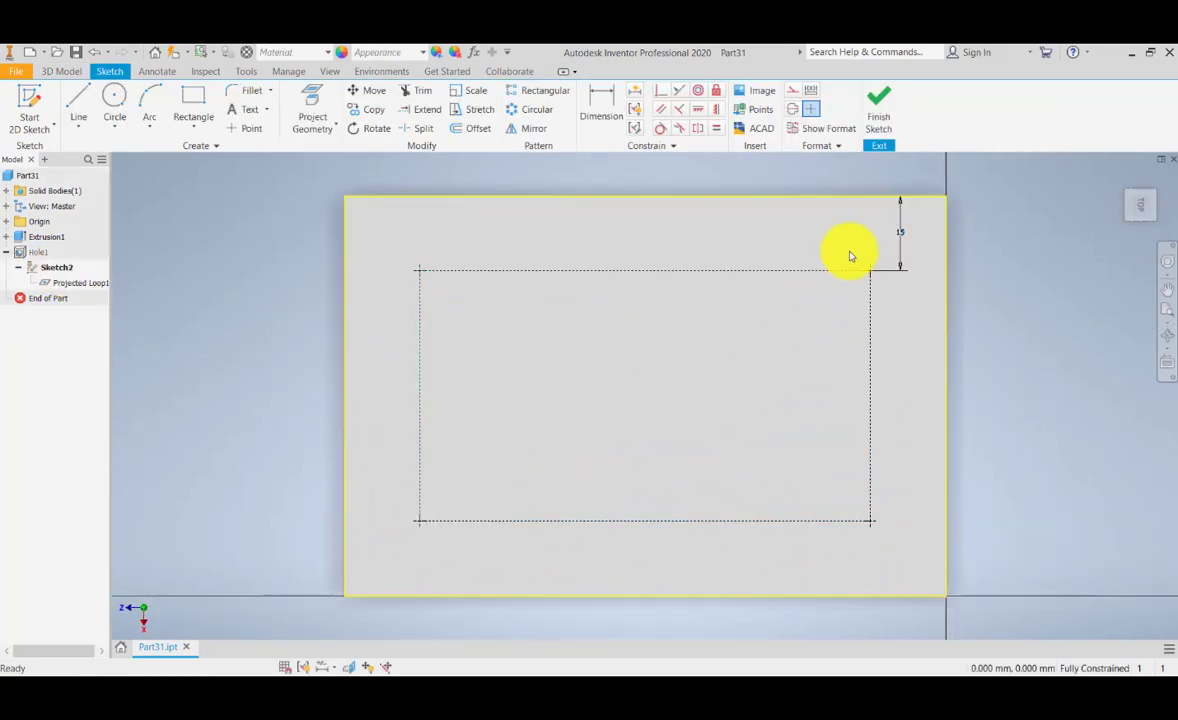
{"action": "mouse_move", "coordinate": [851, 251]}
{"action": "left_mouse_down"}
{"action": "mouse_move", "coordinate": [880, 590]}
{"action": "mouse_move", "coordinate": [887, 574]}
{"action": "left_mouse_up"}
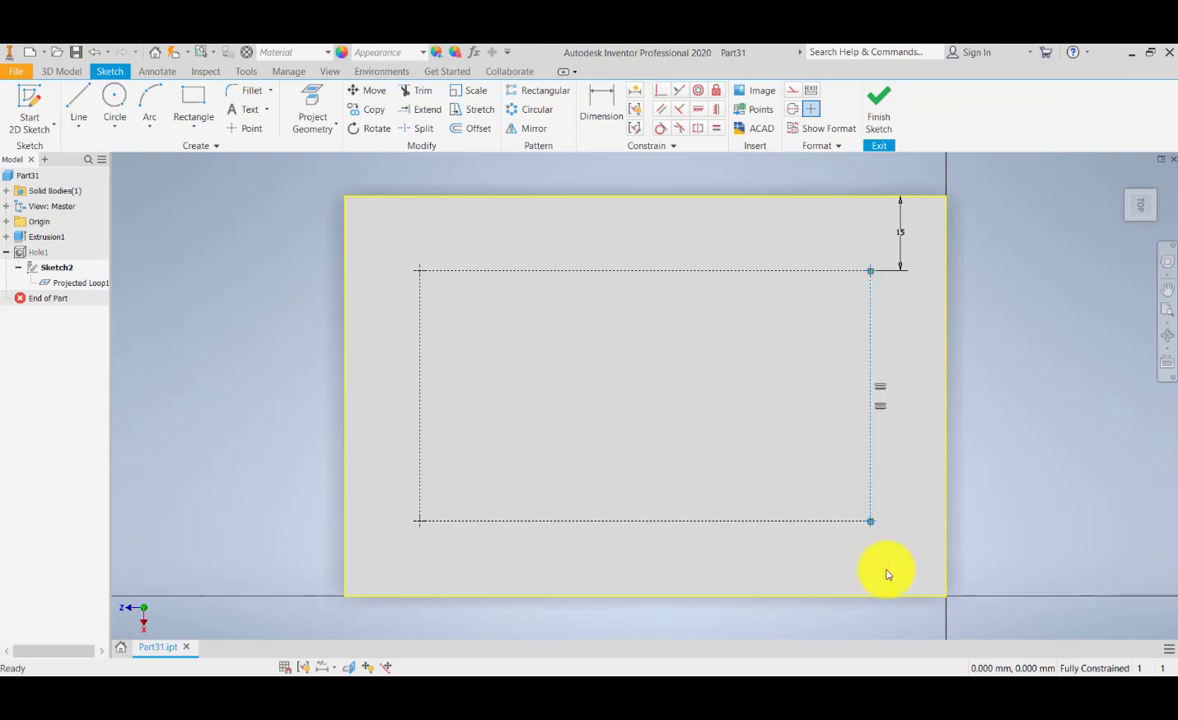
{"action": "left_click", "coordinate": [865, 250]}
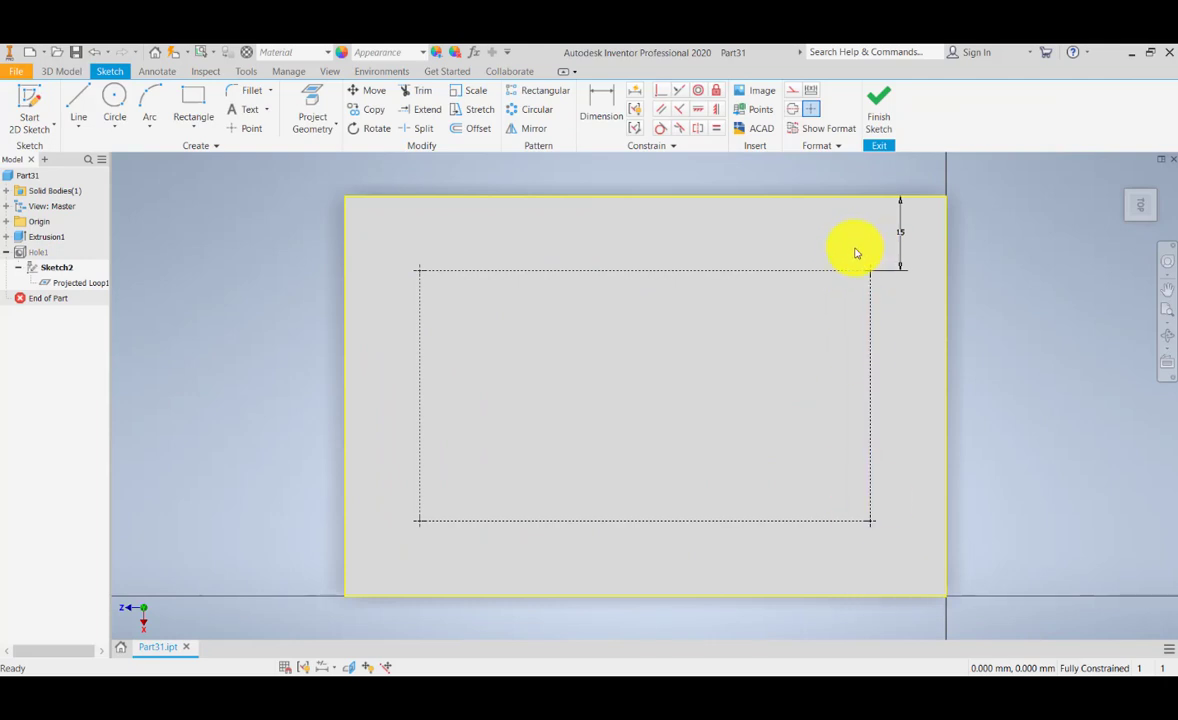
{"action": "left_click_drag", "start_coordinate": [851, 248], "coordinate": [888, 321]}
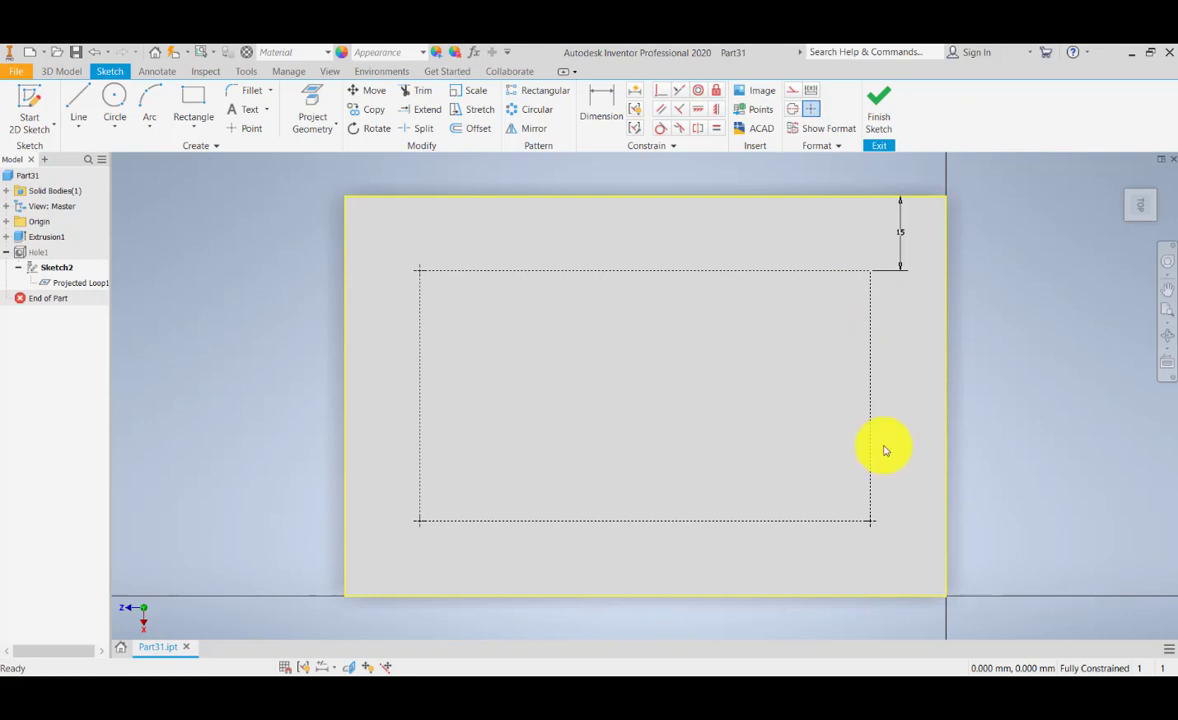
{"action": "left_click_drag", "start_coordinate": [818, 478], "coordinate": [912, 569]}
{"action": "key", "text": "Delete"}
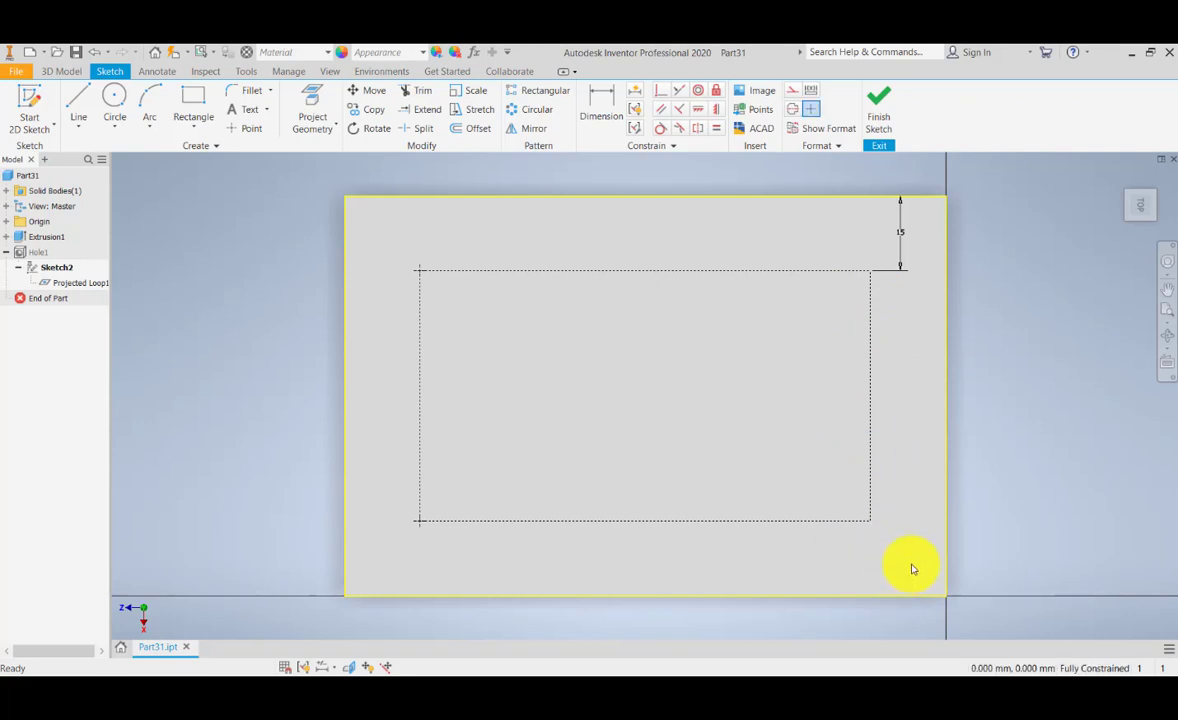
{"action": "left_click", "coordinate": [882, 116]}
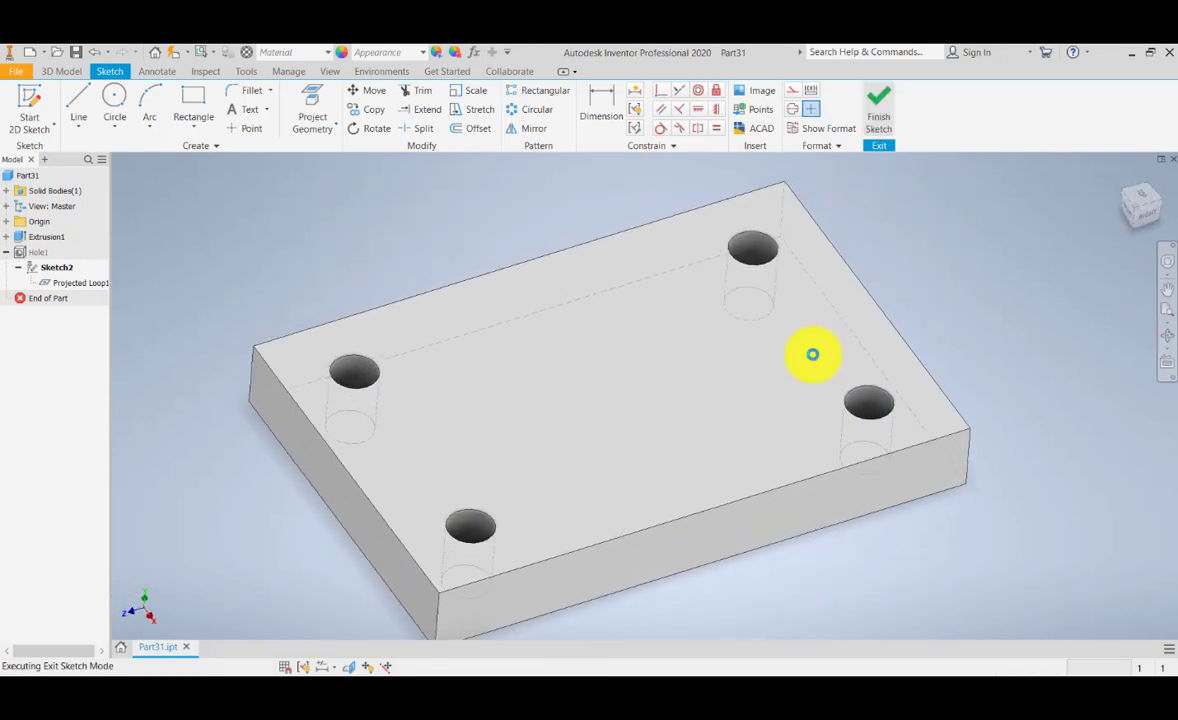
{"action": "middle_click_drag", "start_coordinate": [521, 370], "coordinate": [636, 384]}
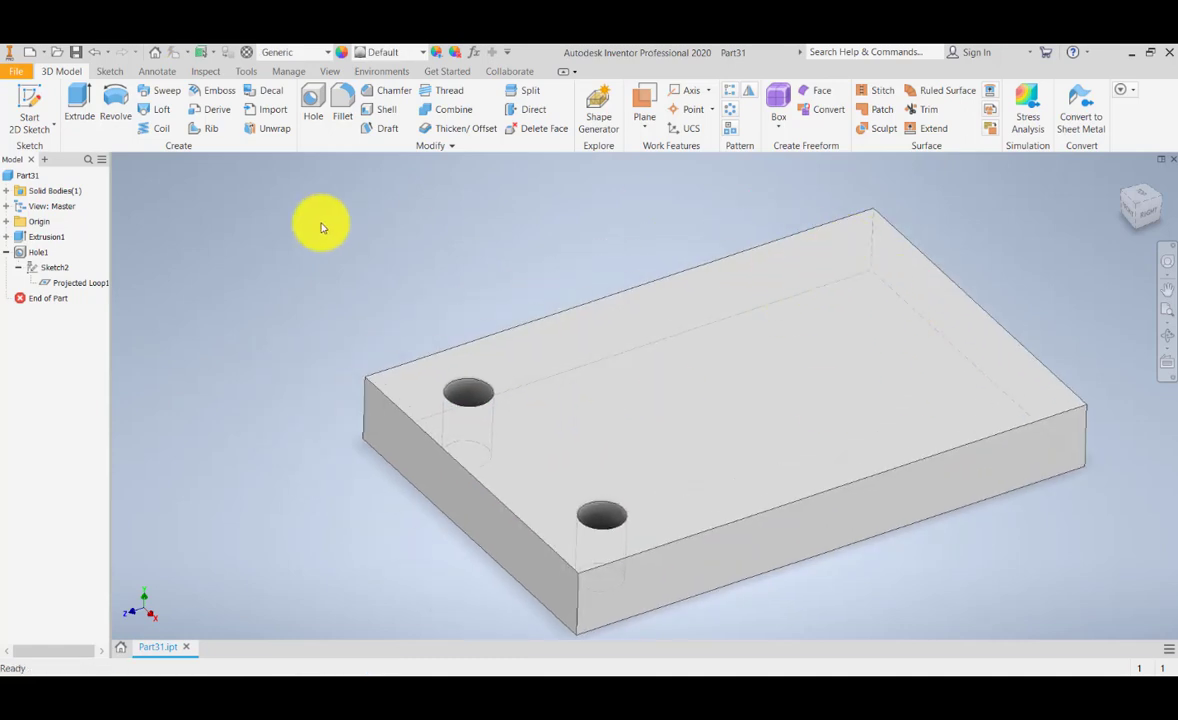
Create a work plane offset inward from the plate's short end face beside the remaining holes, halfway along the plate's length
{"action": "left_click", "coordinate": [748, 94]}
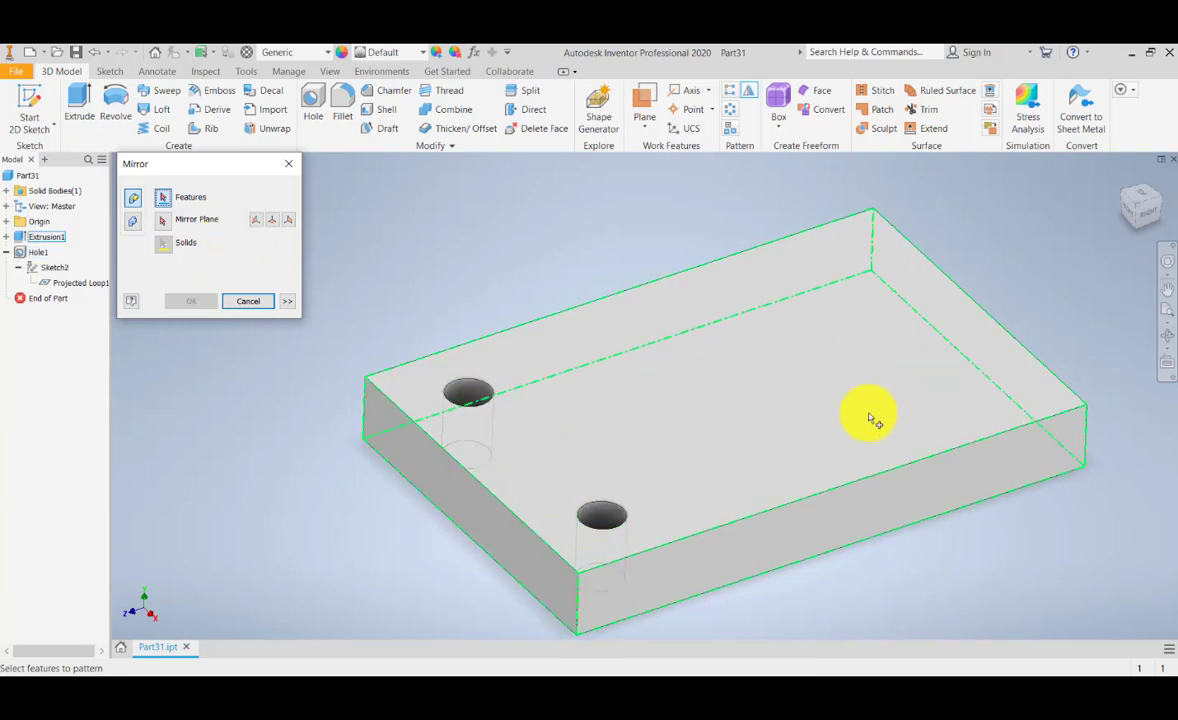
{"action": "left_click", "coordinate": [248, 301]}
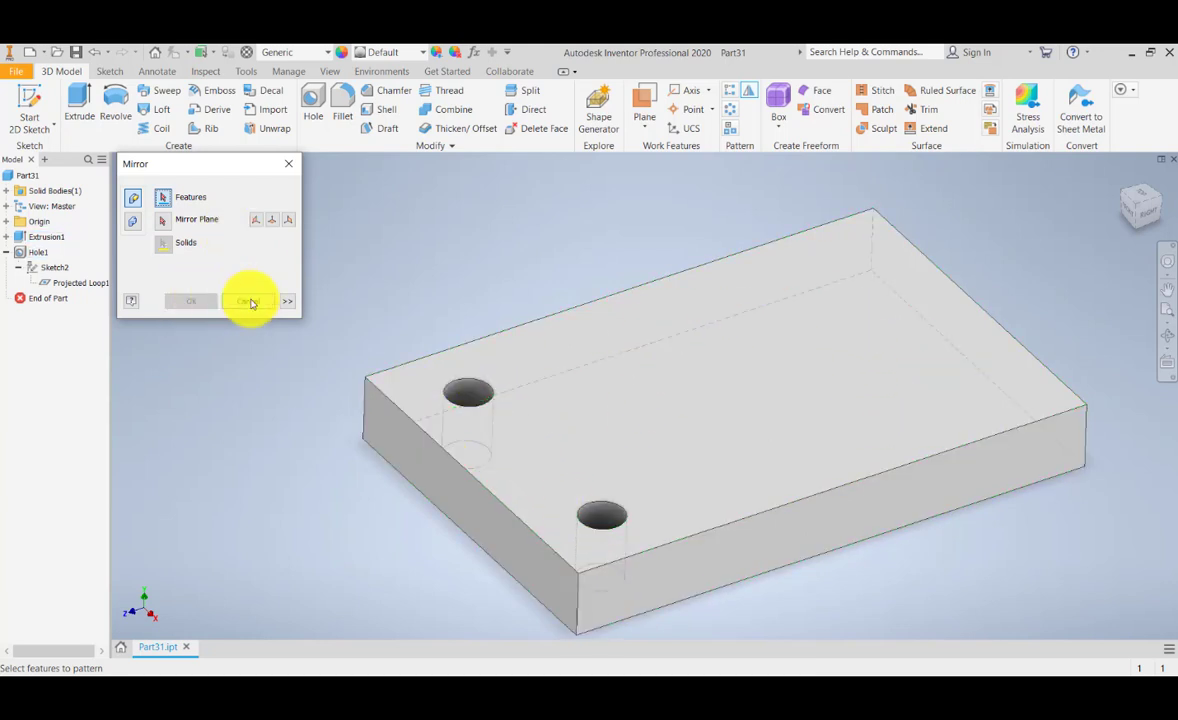
{"action": "left_click", "coordinate": [639, 116]}
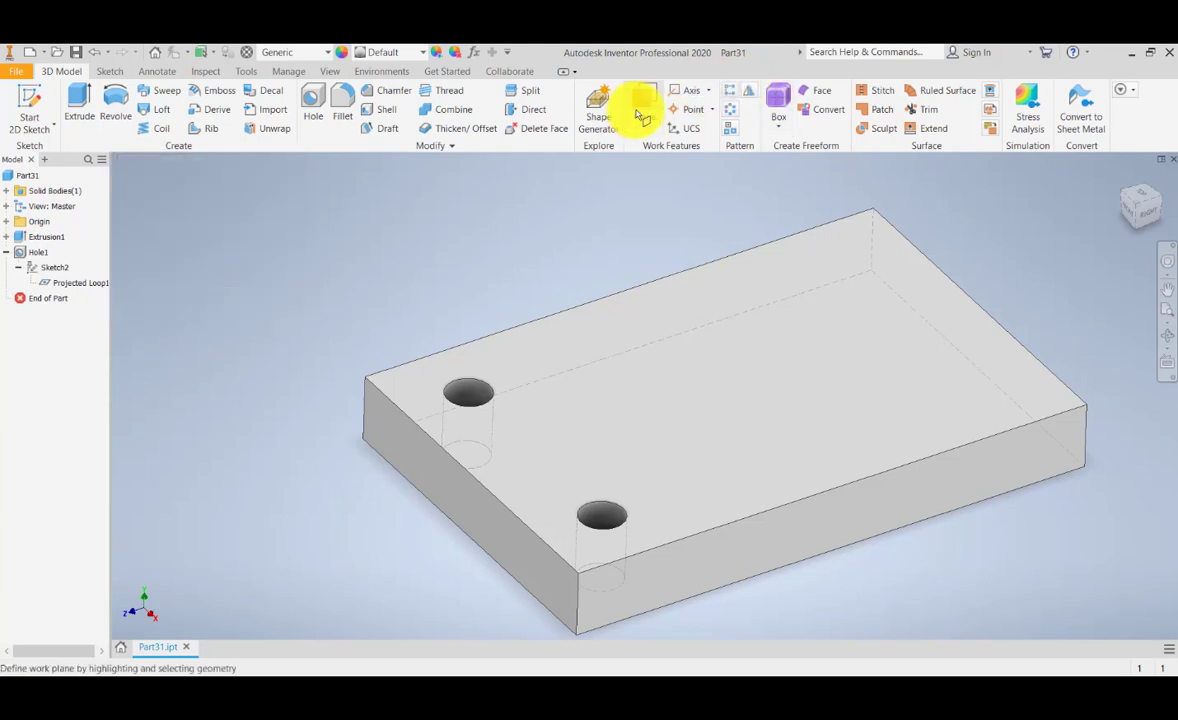
{"action": "left_click", "coordinate": [643, 124]}
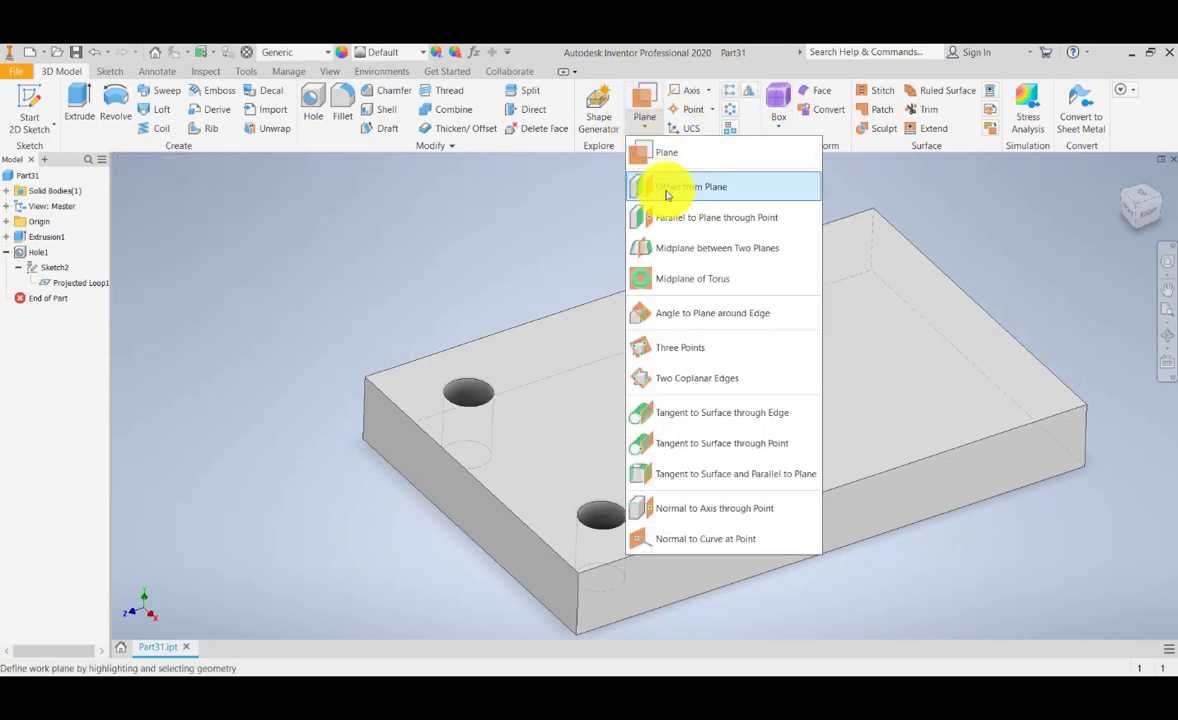
{"action": "left_click", "coordinate": [672, 189]}
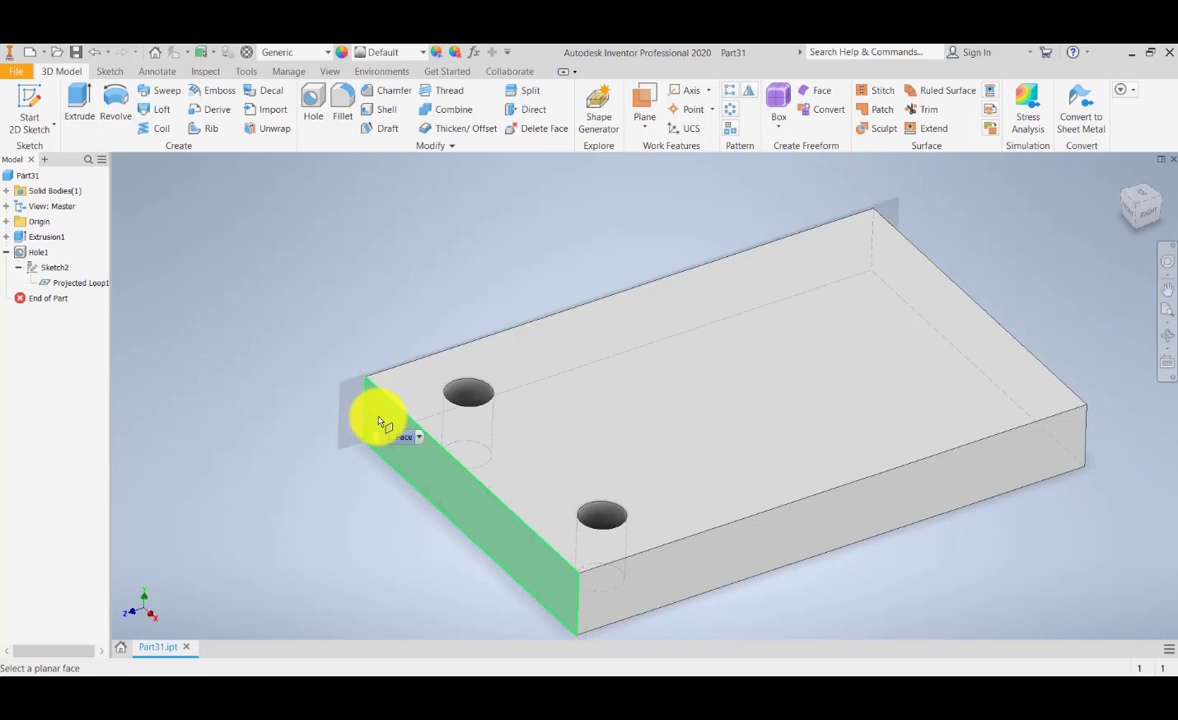
{"action": "left_click_drag", "start_coordinate": [407, 437], "coordinate": [810, 420]}
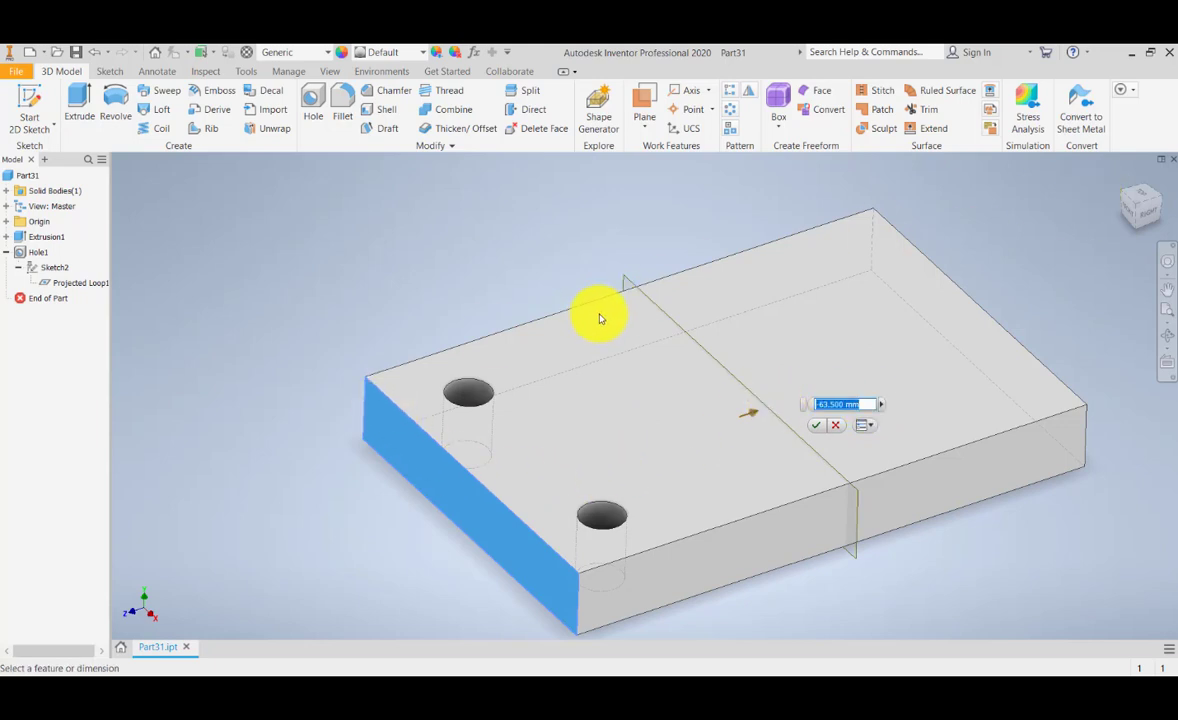
{"action": "key", "text": "BackSpace"}
{"action": "left_click", "coordinate": [801, 437]}
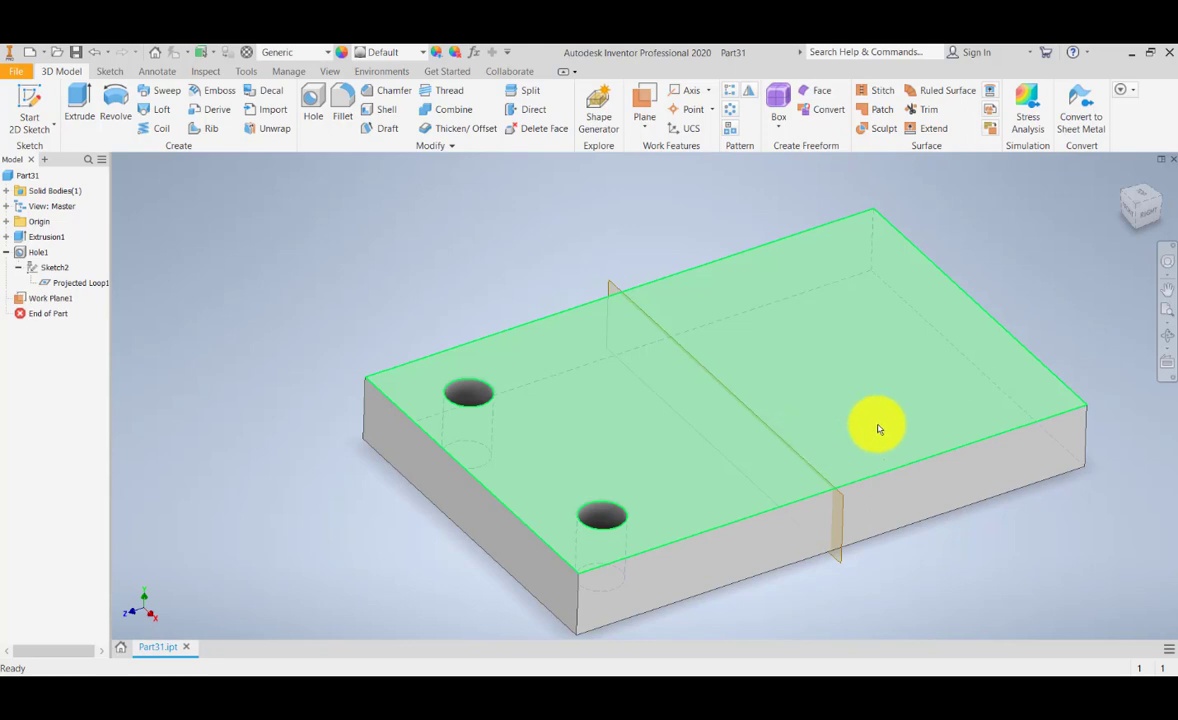
Mirror the Hole1 feature about Work Plane1 to the opposite end of the plate
{"action": "middle_click_drag", "start_coordinate": [728, 389], "coordinate": [678, 404]}
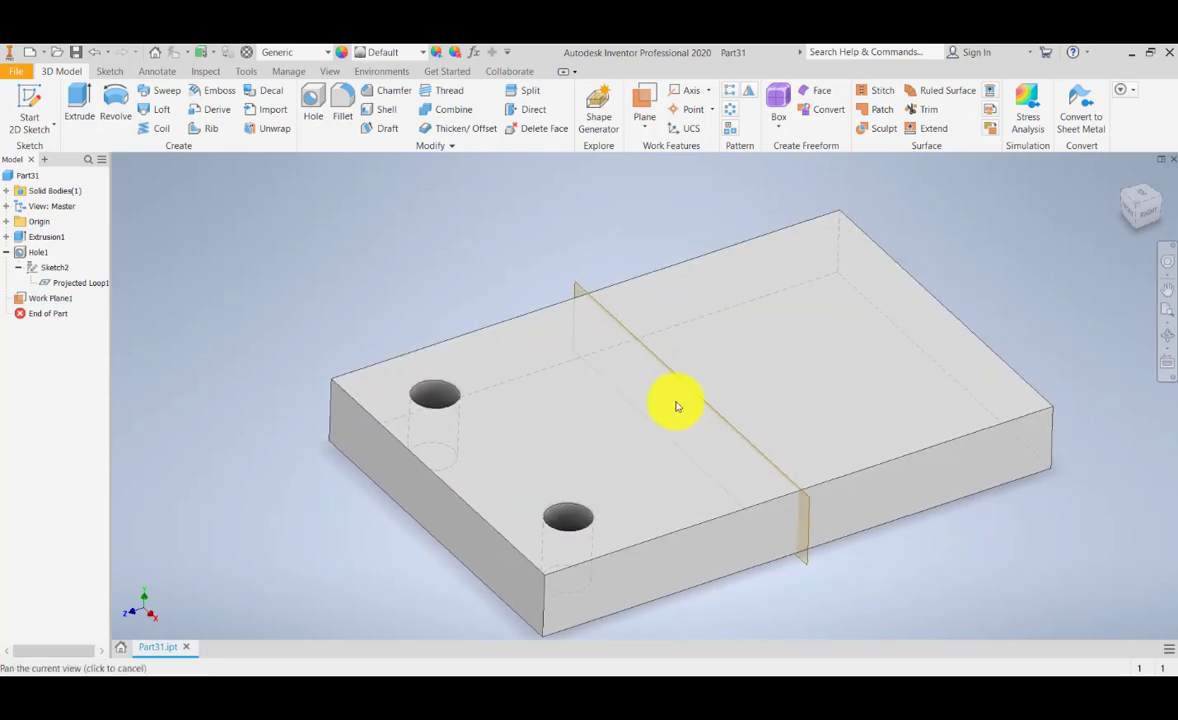
{"action": "left_click", "coordinate": [752, 90]}
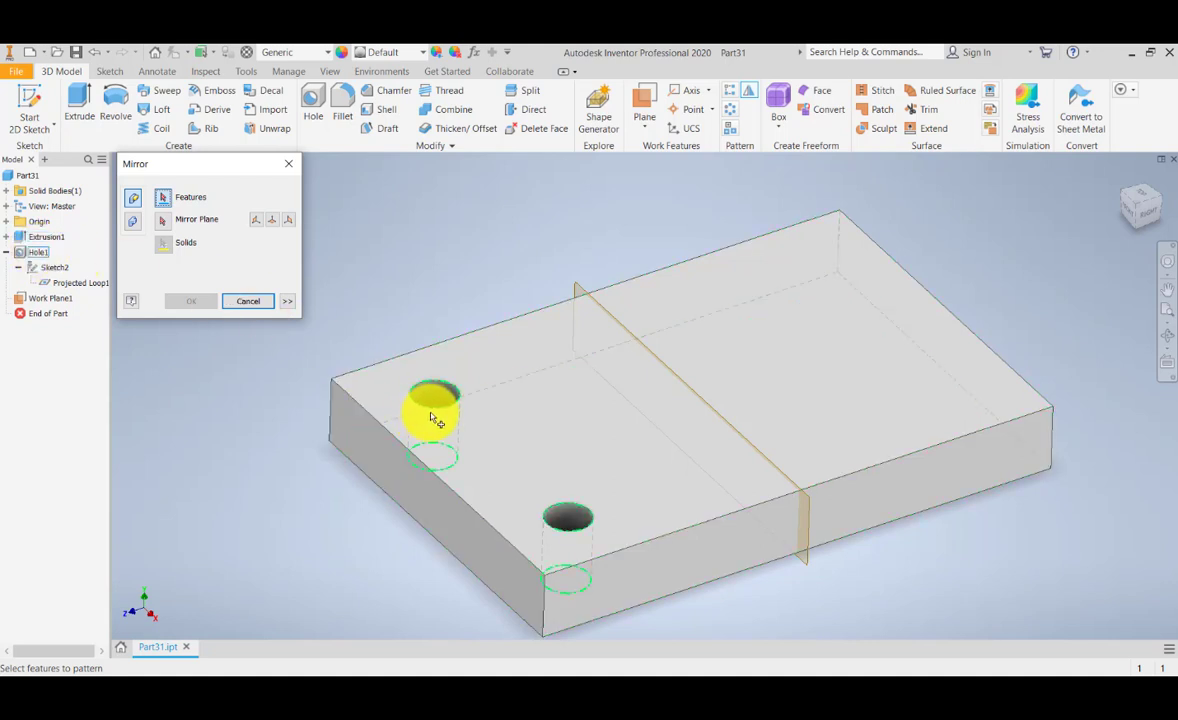
{"action": "mouse_move", "coordinate": [432, 418]}
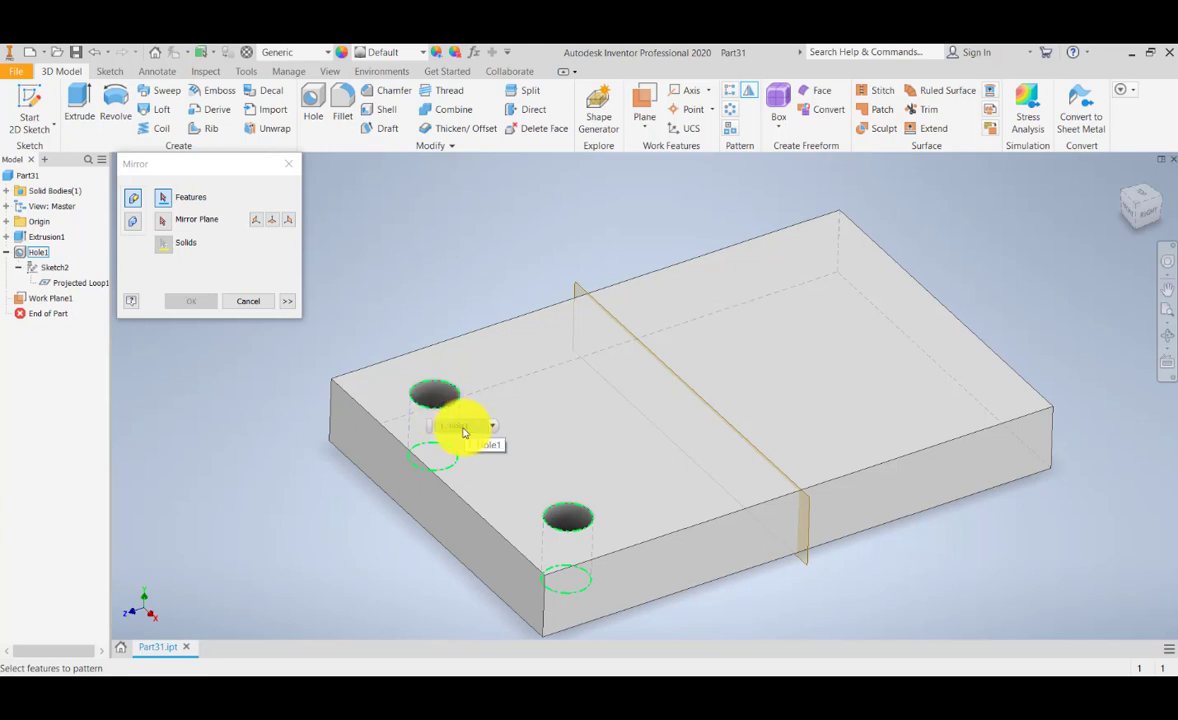
{"action": "left_click", "coordinate": [463, 432]}
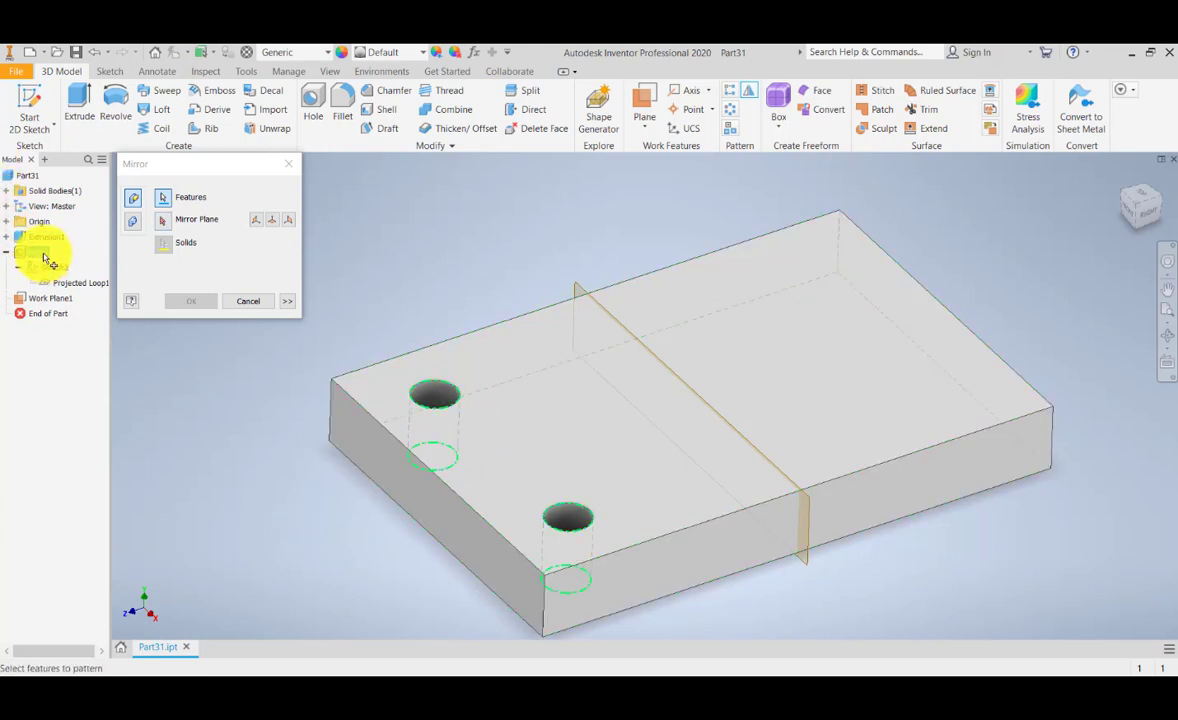
{"action": "left_click", "coordinate": [161, 223]}
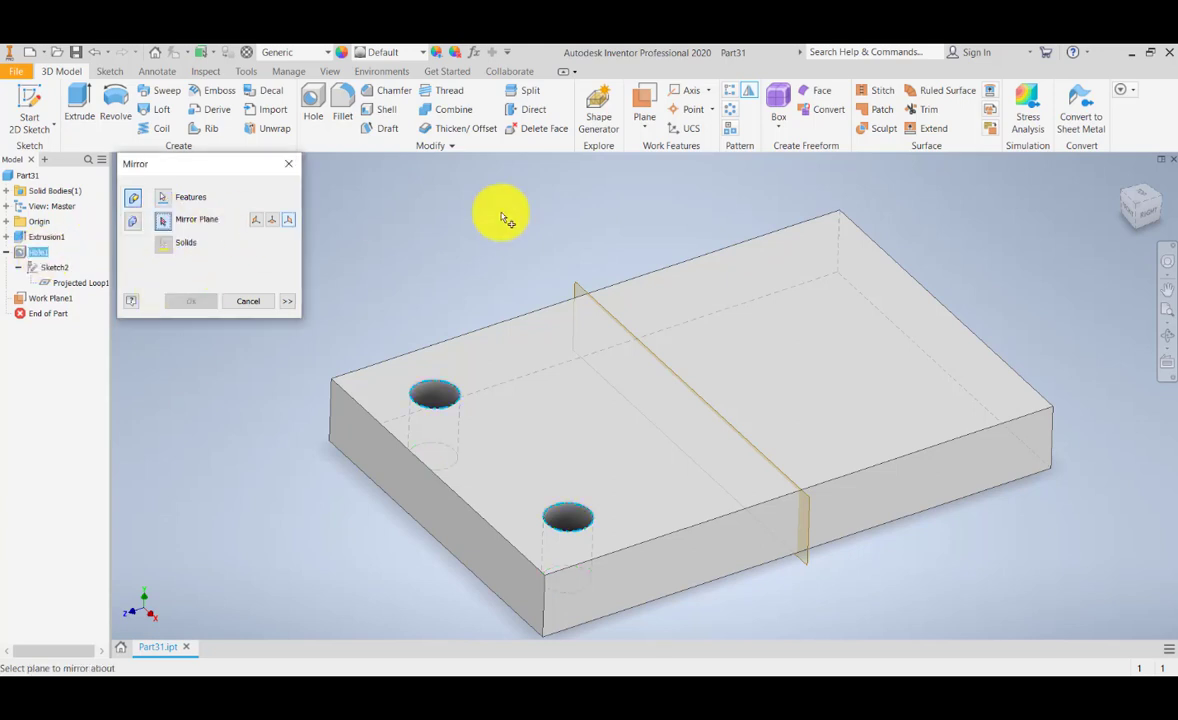
{"action": "left_click", "coordinate": [581, 288]}
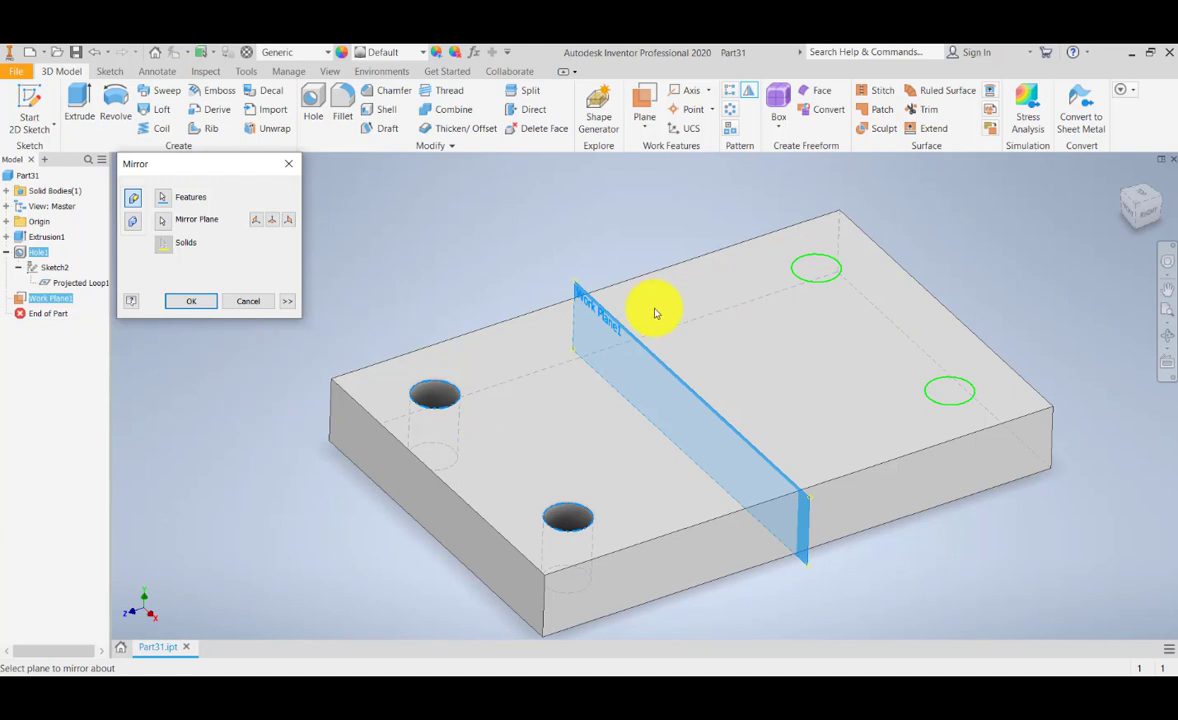
{"action": "left_click", "coordinate": [200, 305]}
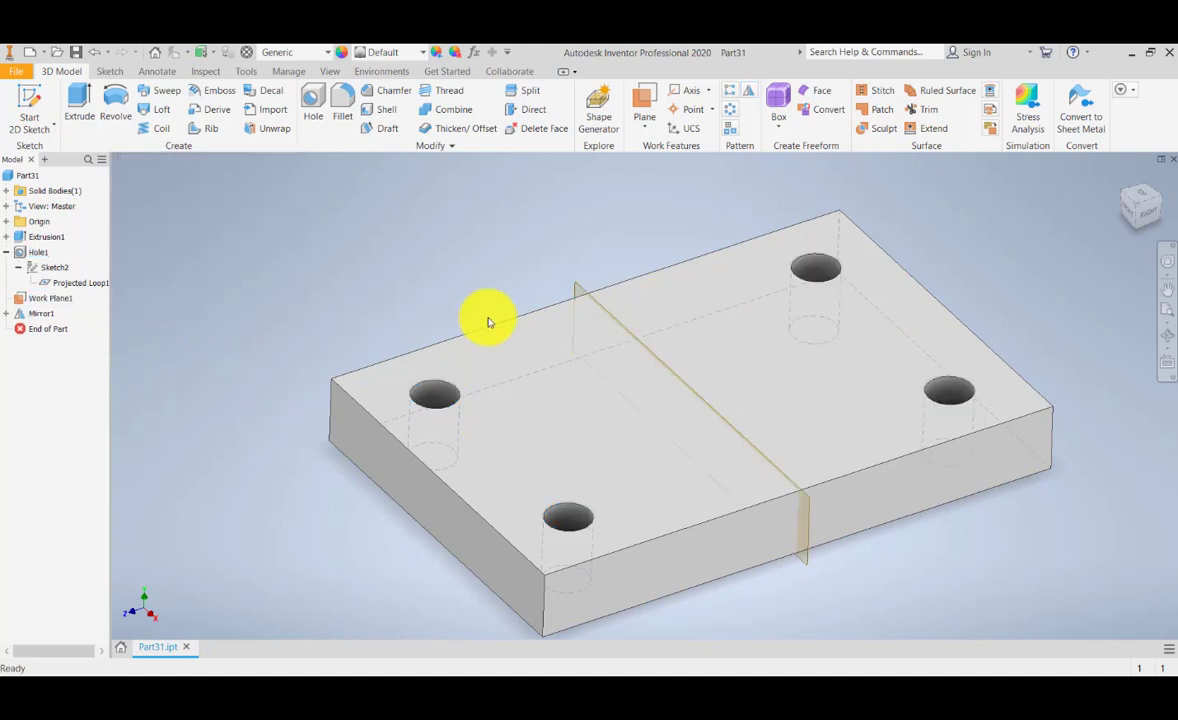
Edit Hole1 and set its hole diameter to 5 mm
{"action": "middle_click_drag", "start_coordinate": [591, 329], "coordinate": [579, 286]}
{"action": "middle_click_drag", "start_coordinate": [668, 295], "coordinate": [620, 334]}
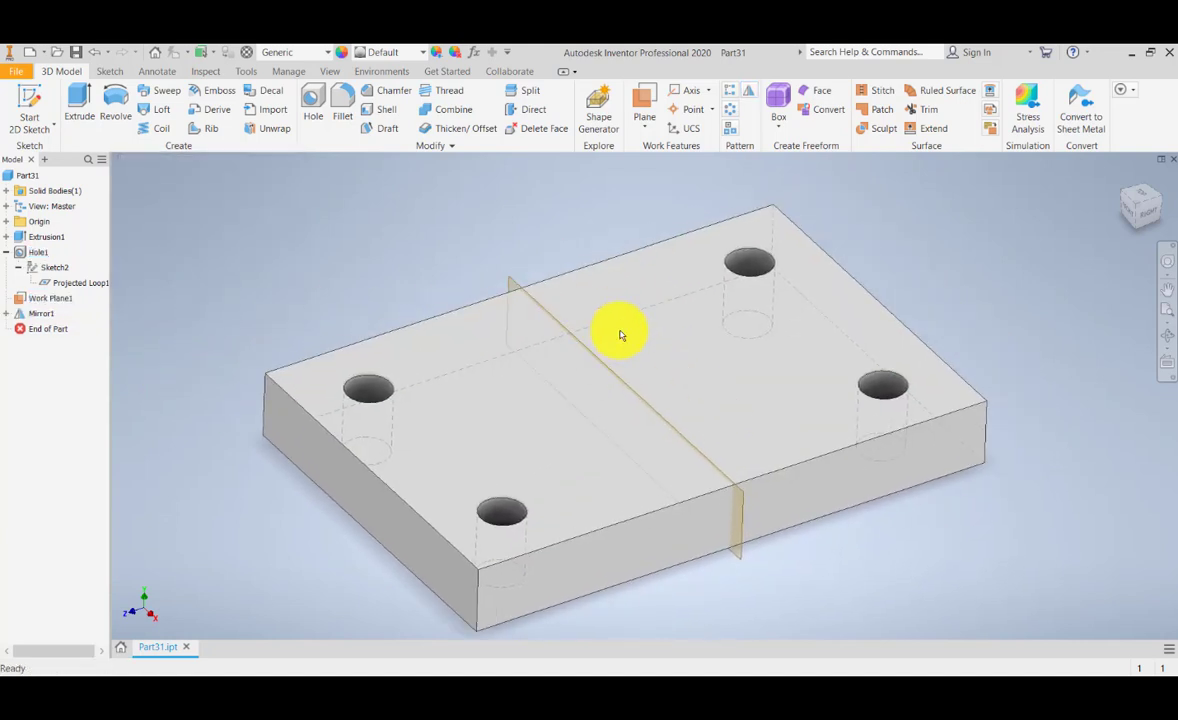
{"action": "middle_click_drag", "start_coordinate": [576, 279], "coordinate": [586, 309]}
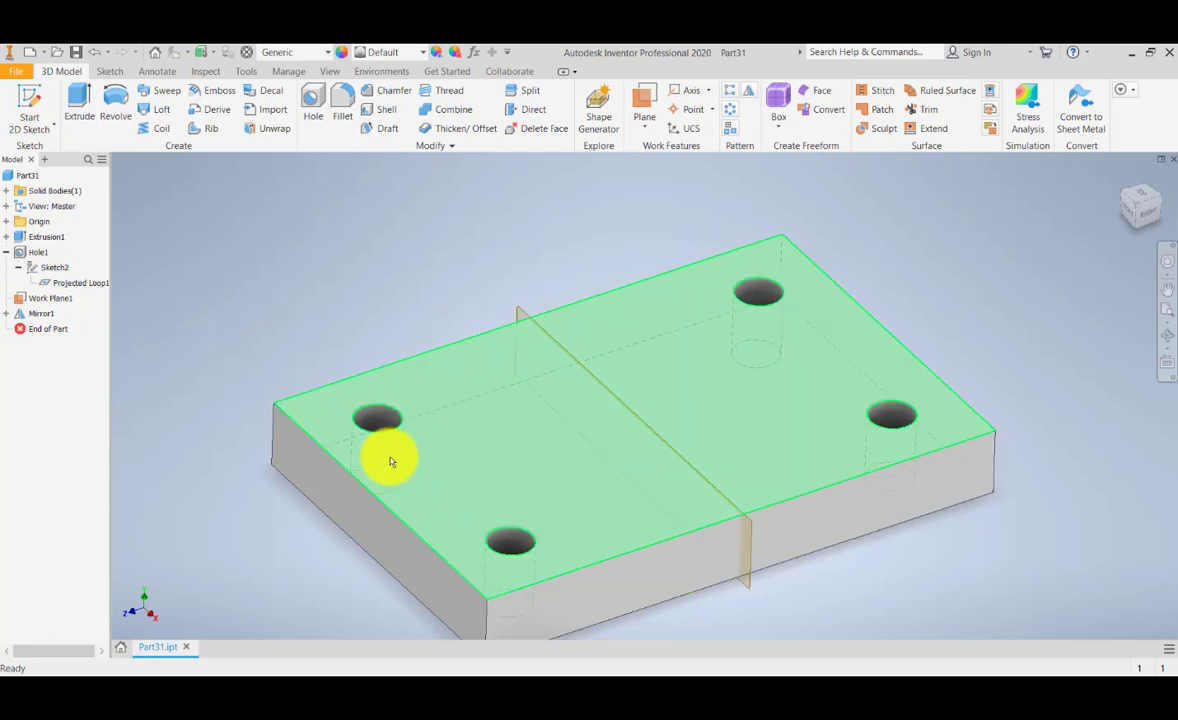
{"action": "double_click", "coordinate": [36, 256]}
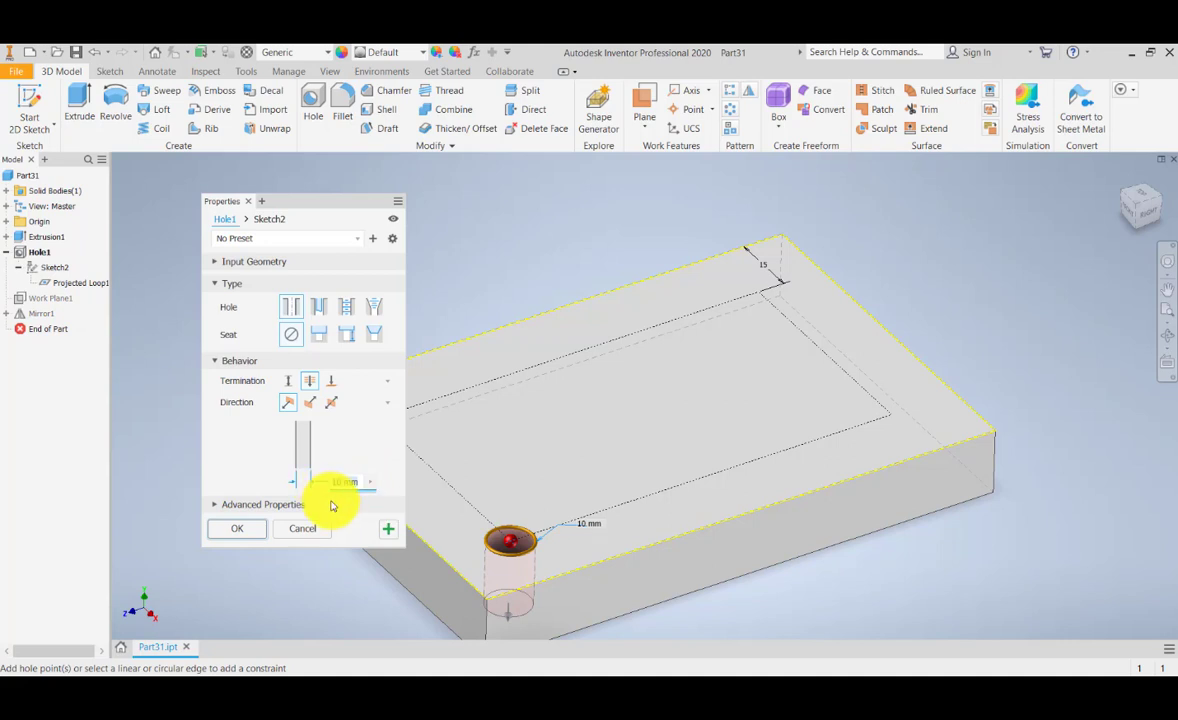
{"action": "type", "text": "5"}
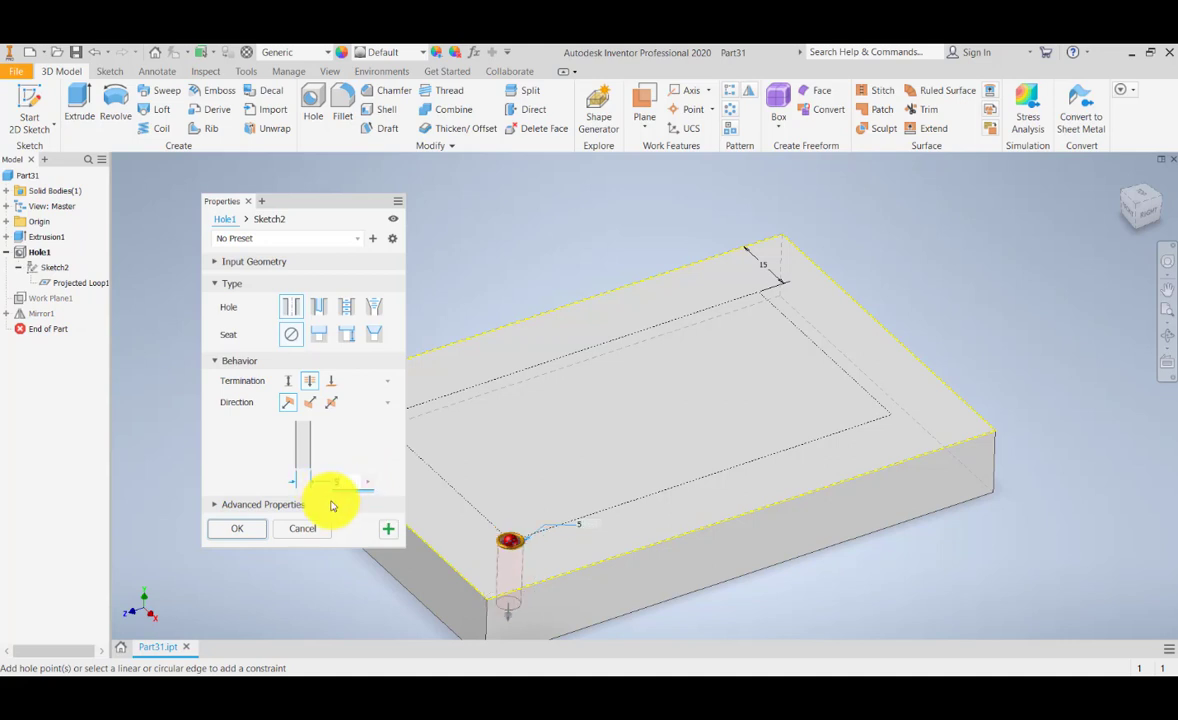
{"action": "left_click", "coordinate": [253, 531]}
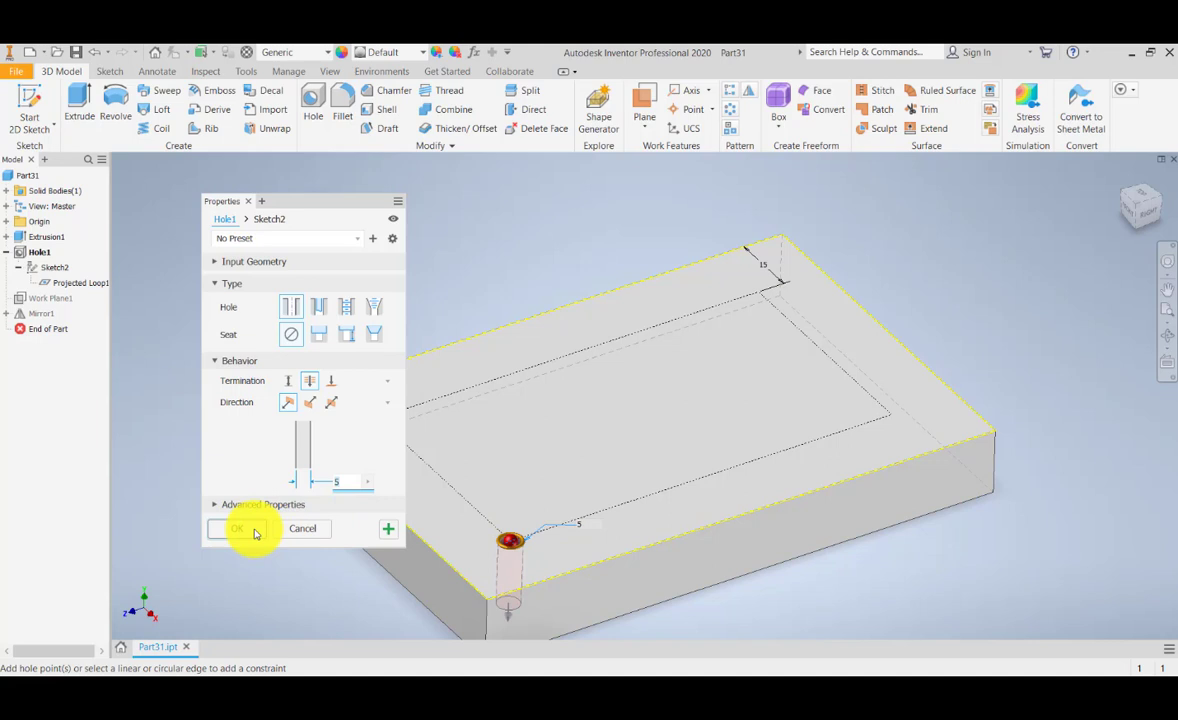